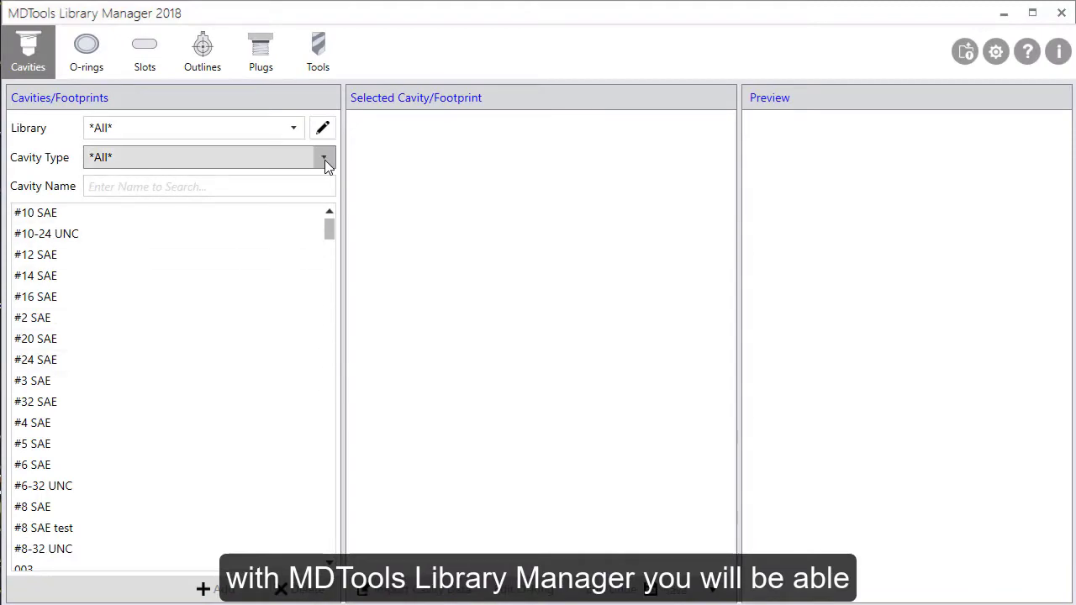
# Filter the cavities to the Cartridge Valve type and examine the dimensions and data of cavity 019-E.
pyautogui.click(325, 160)
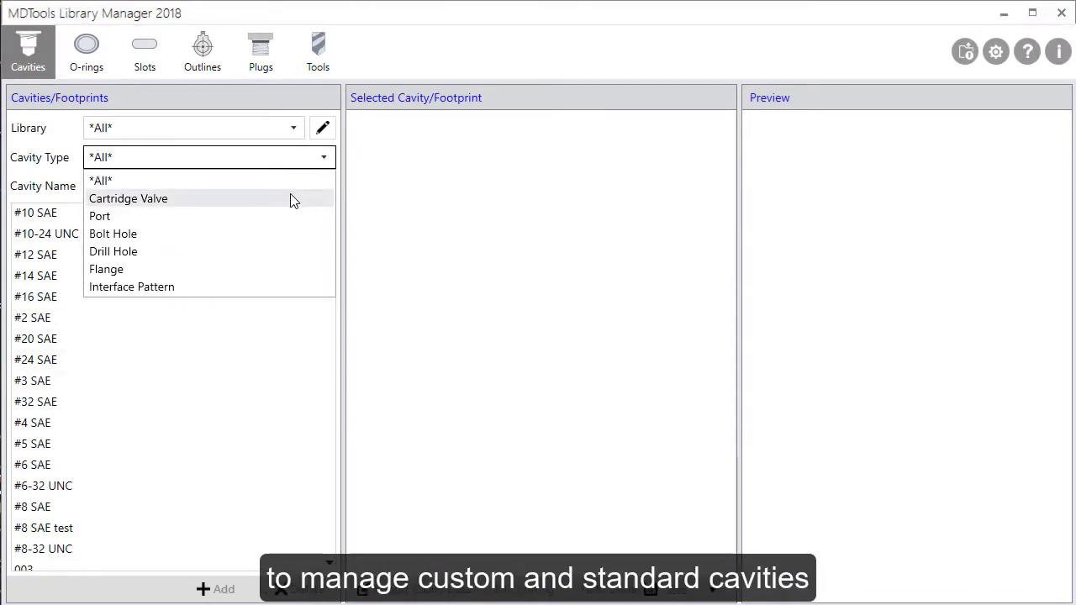
pyautogui.click(292, 198)
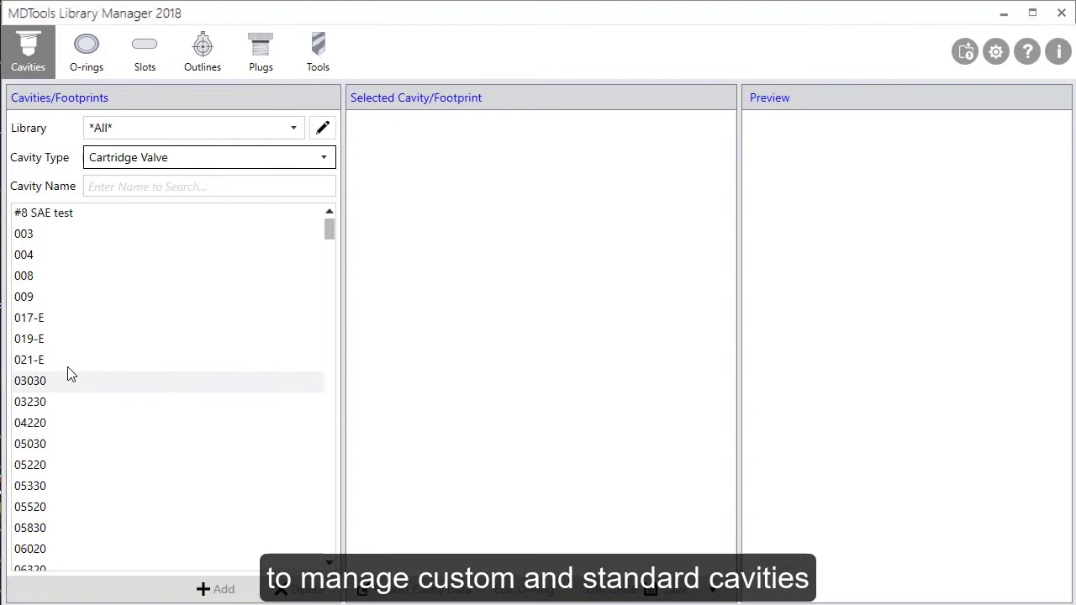
pyautogui.click(32, 341)
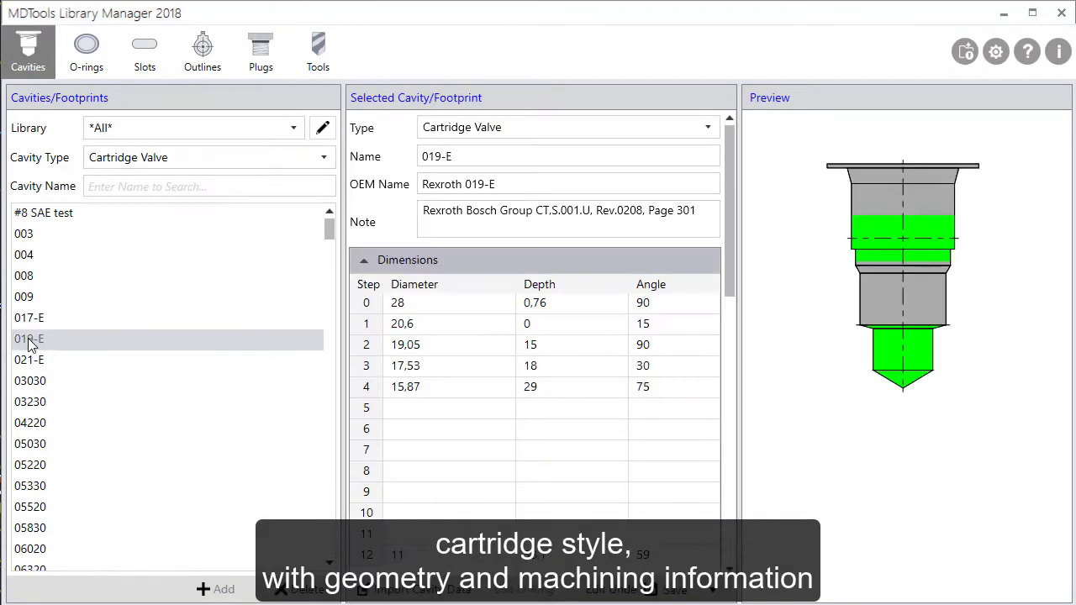
pyautogui.moveTo(733, 185); pyautogui.dragTo(728, 233)
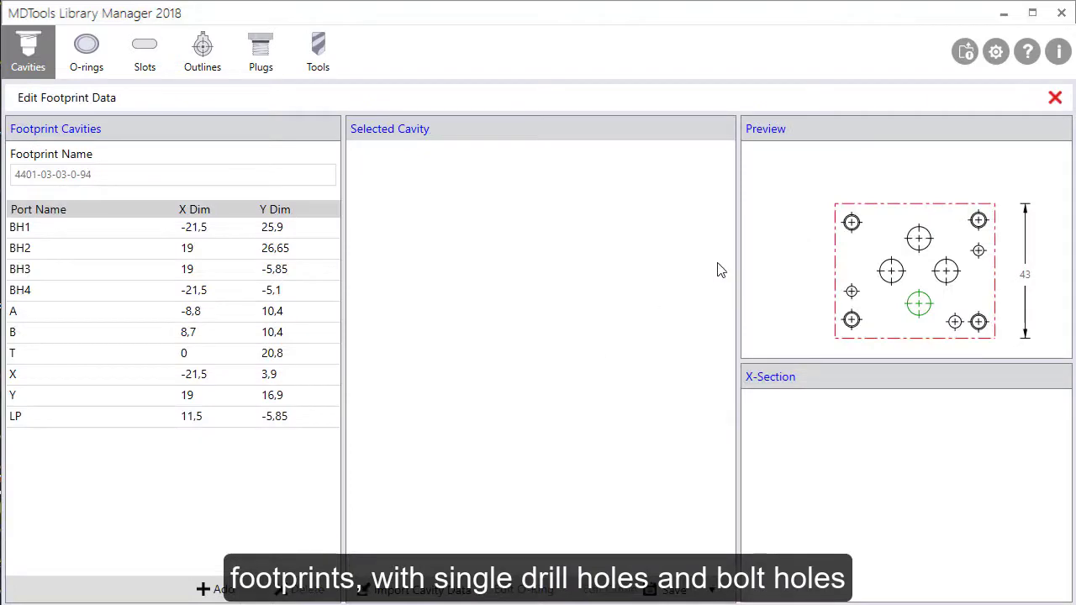
pyautogui.click(210, 236)
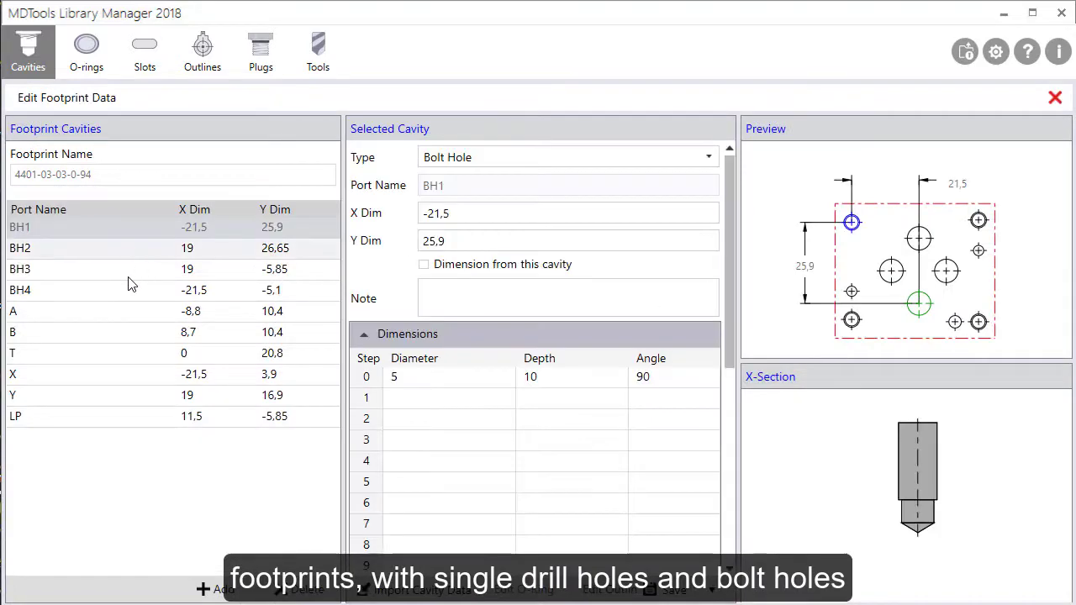
pyautogui.click(96, 309)
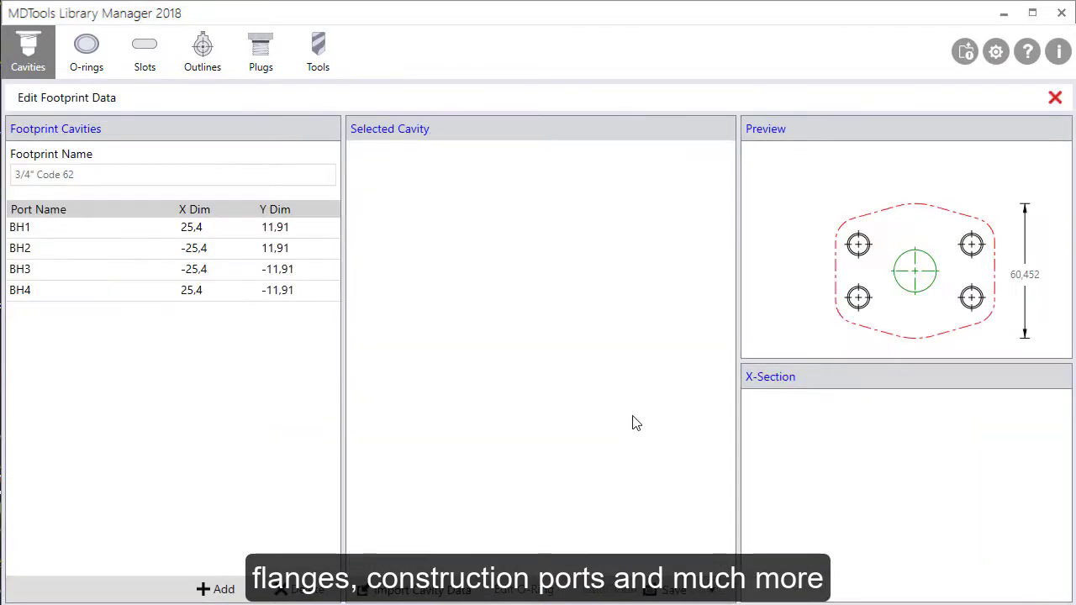
pyautogui.click(225, 252)
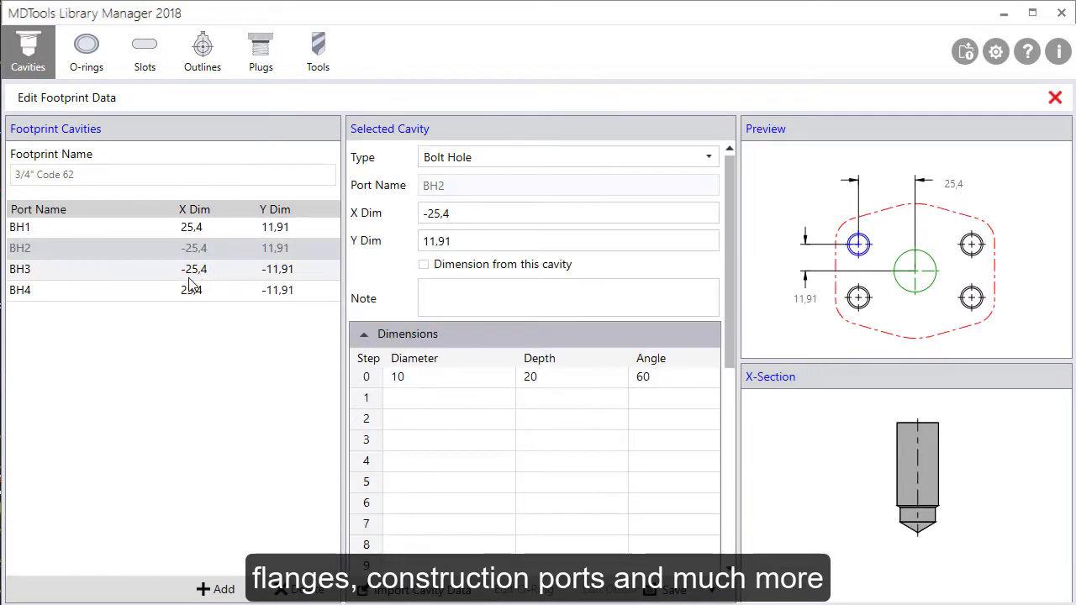
pyautogui.click(1055, 98)
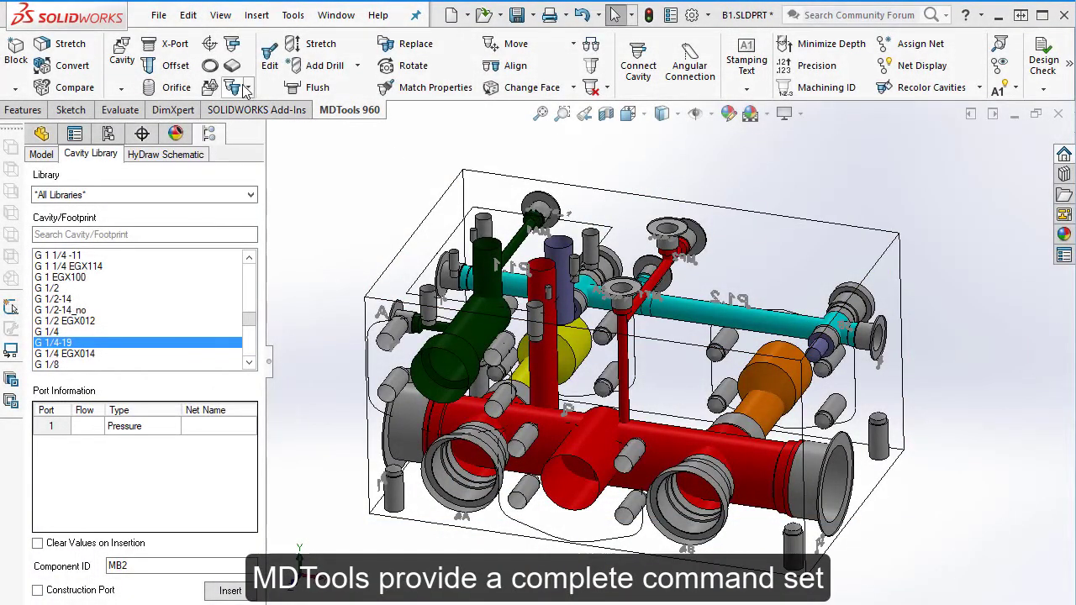
# Use Copy Multiple on the vertical red drilling, the dark green cavity and the stepped cavity behind them with a ΔX of 165.
pyautogui.click(249, 88)
pyautogui.click(276, 130)
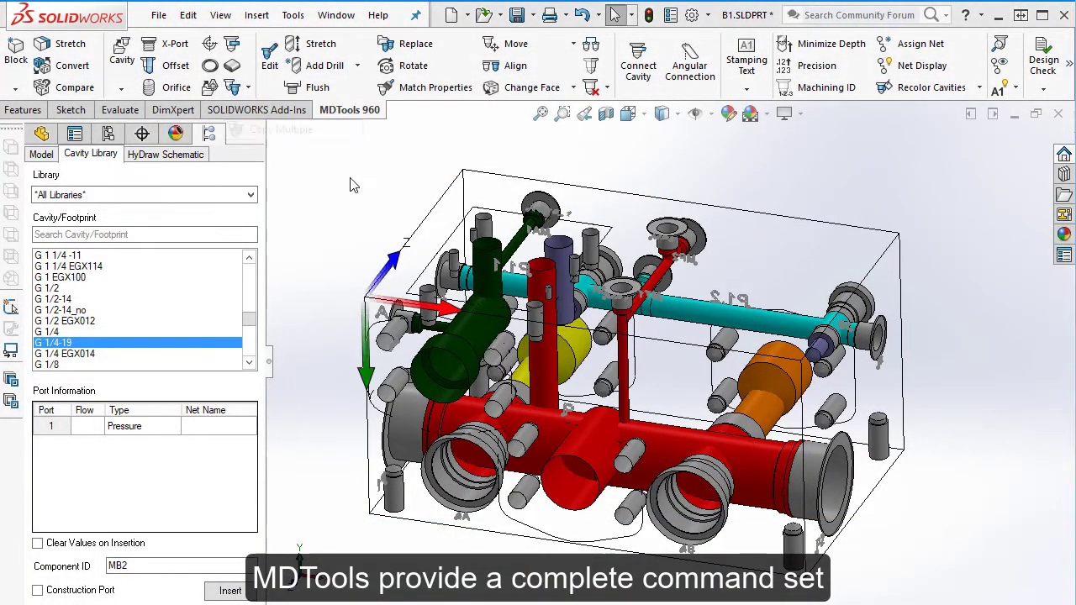
pyautogui.click(546, 286)
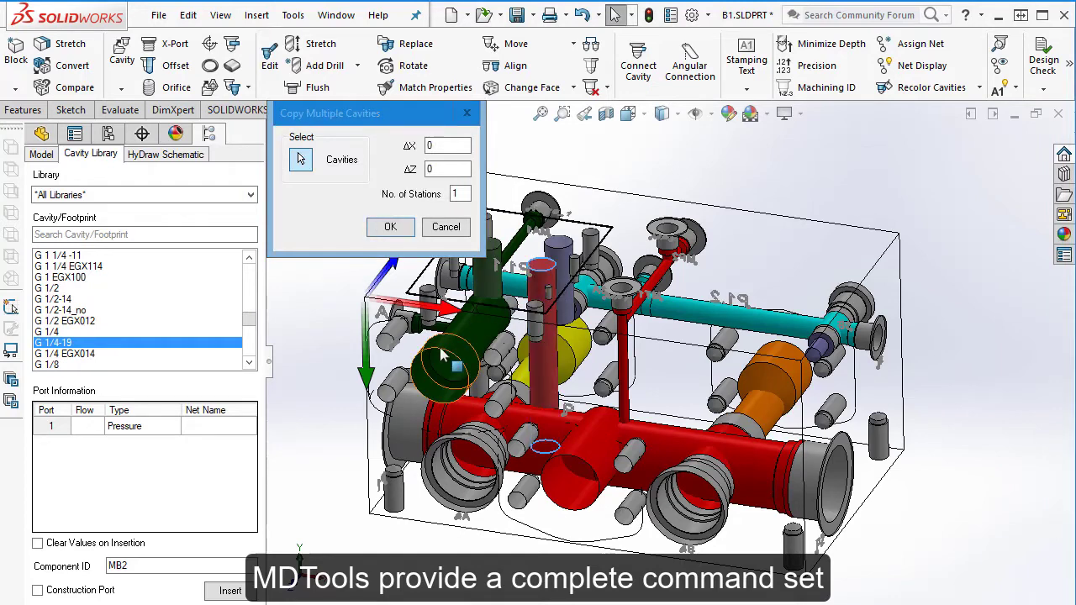
pyautogui.click(476, 340)
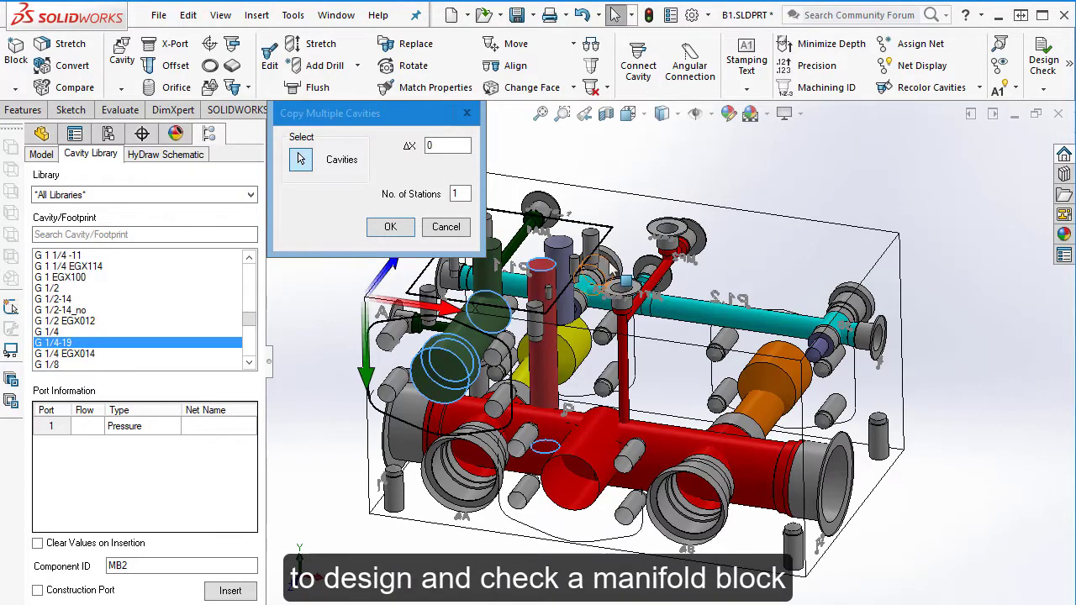
pyautogui.click(598, 272)
pyautogui.click(447, 147)
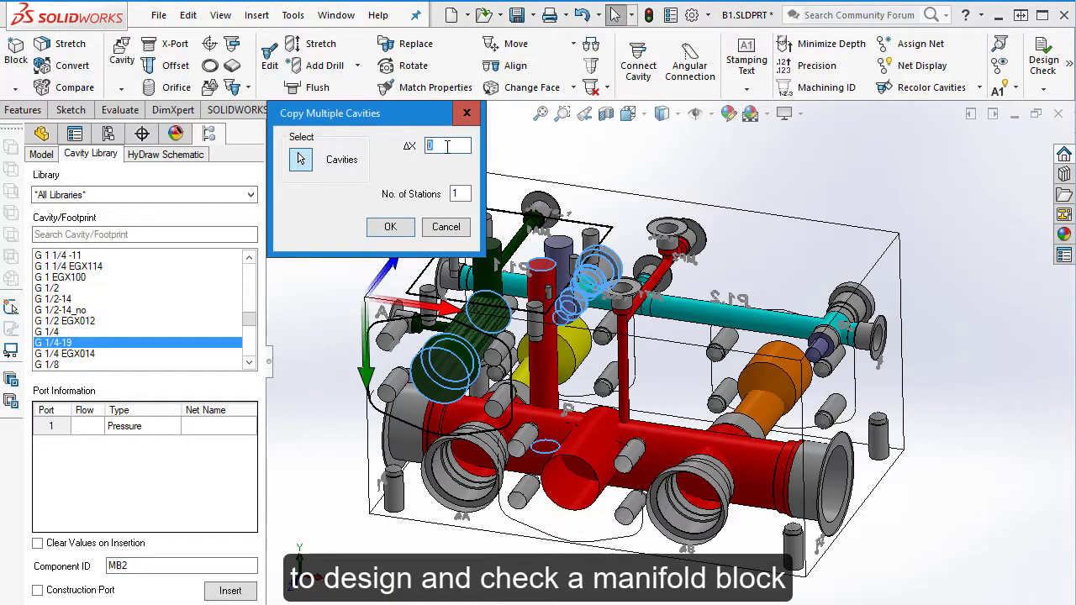
pyautogui.write('16')
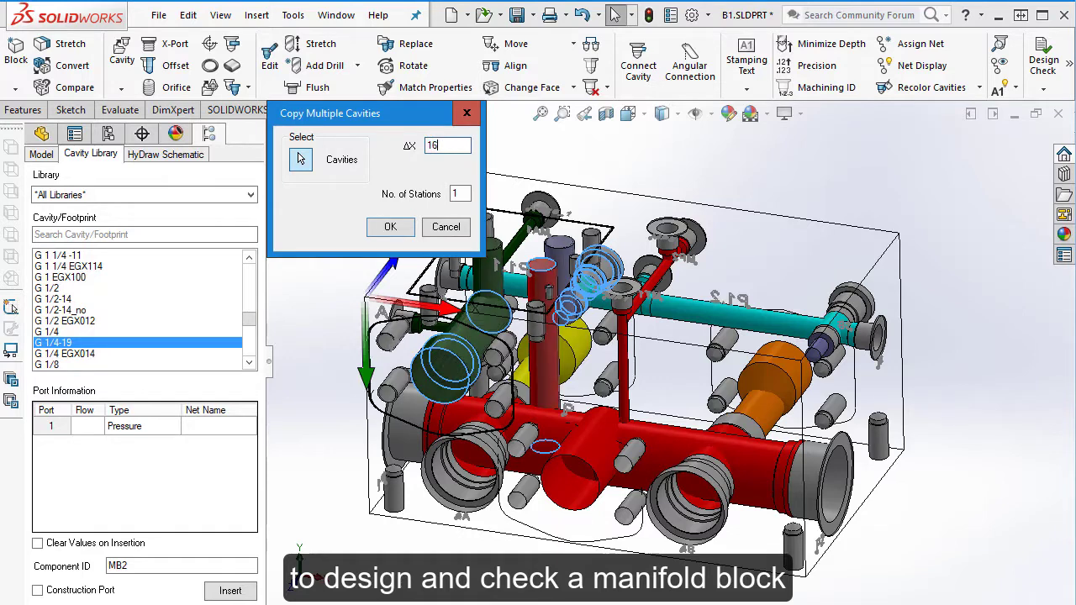
pyautogui.write('5')
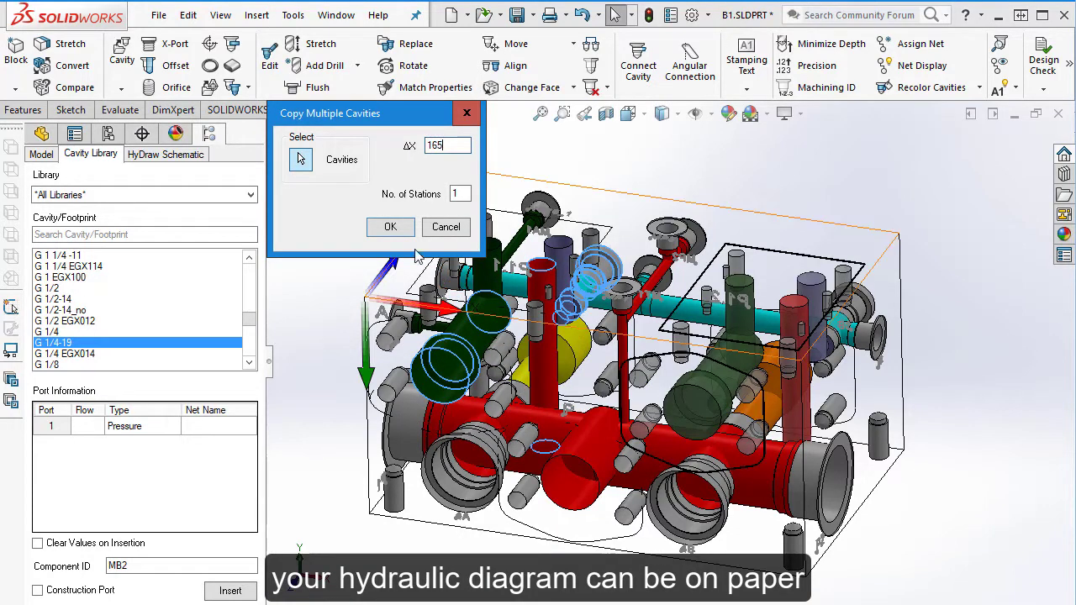
pyautogui.click(389, 228)
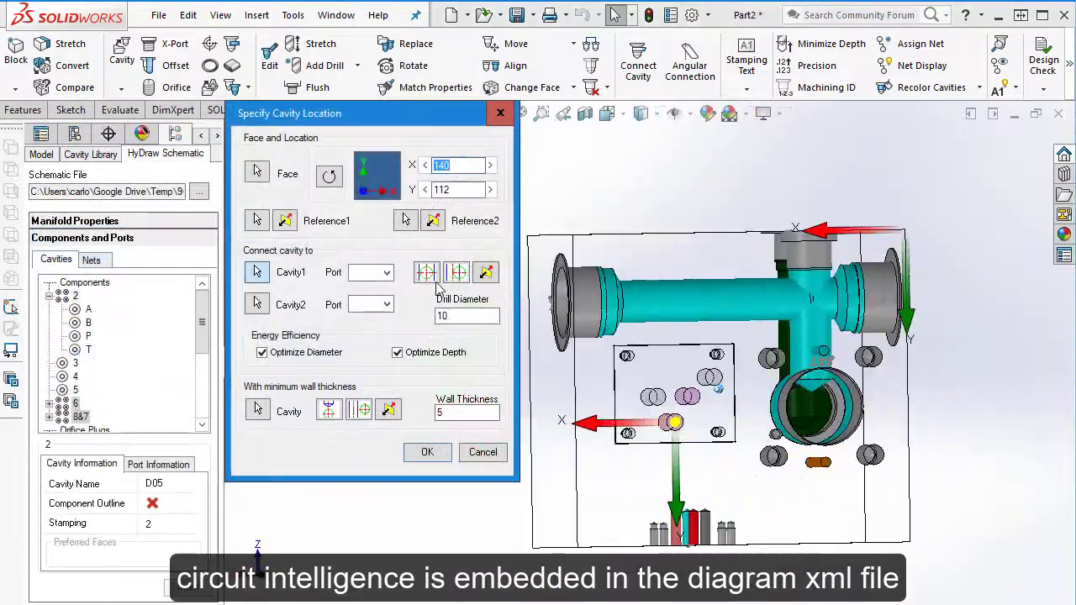
# Rotate the D05 footprint of component 2 and place it on the block face at X 129, Y 97.
pyautogui.click(329, 177)
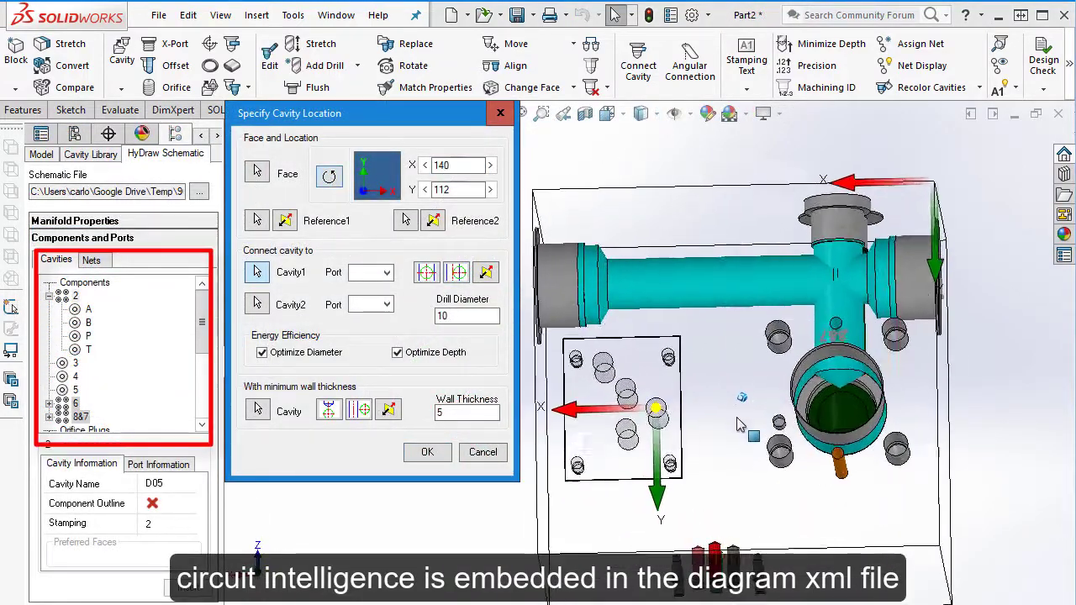
pyautogui.moveTo(680, 407); pyautogui.dragTo(702, 371)
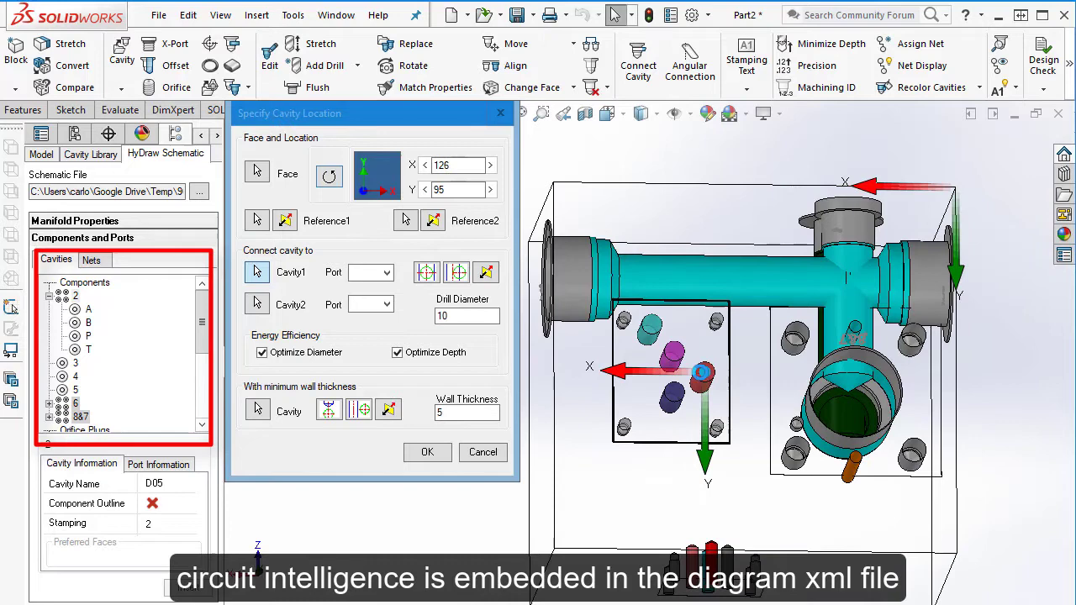
pyautogui.click(697, 376)
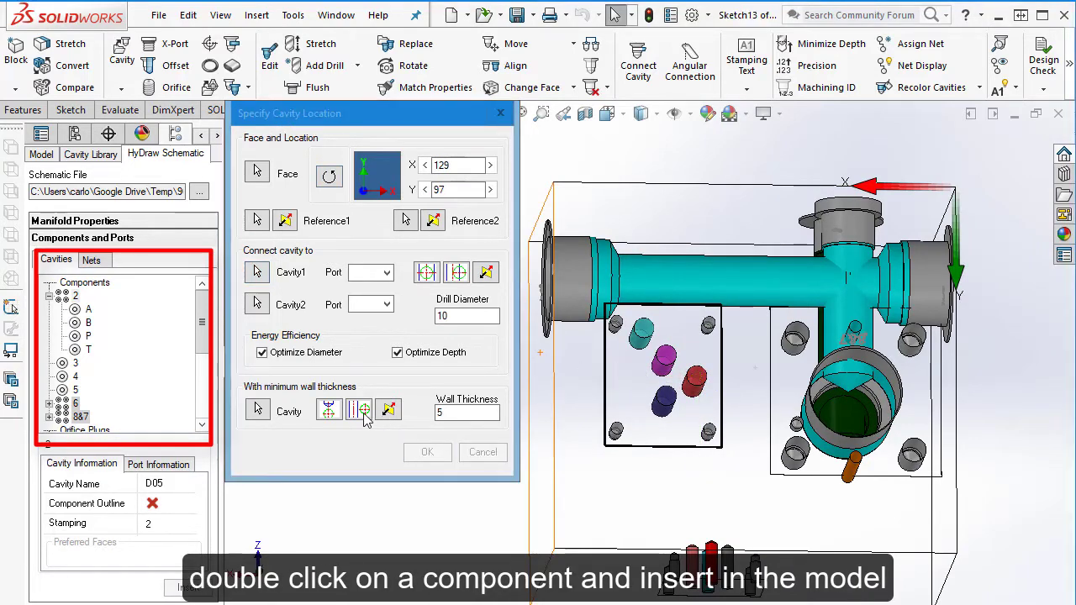
pyautogui.click(329, 412)
# Insert an XG14 construction port with X-Port, connecting the cyan port of footprint 2 to the long cyan bore.
pyautogui.moveTo(329, 413); pyautogui.dragTo(167, 70, button='middle')
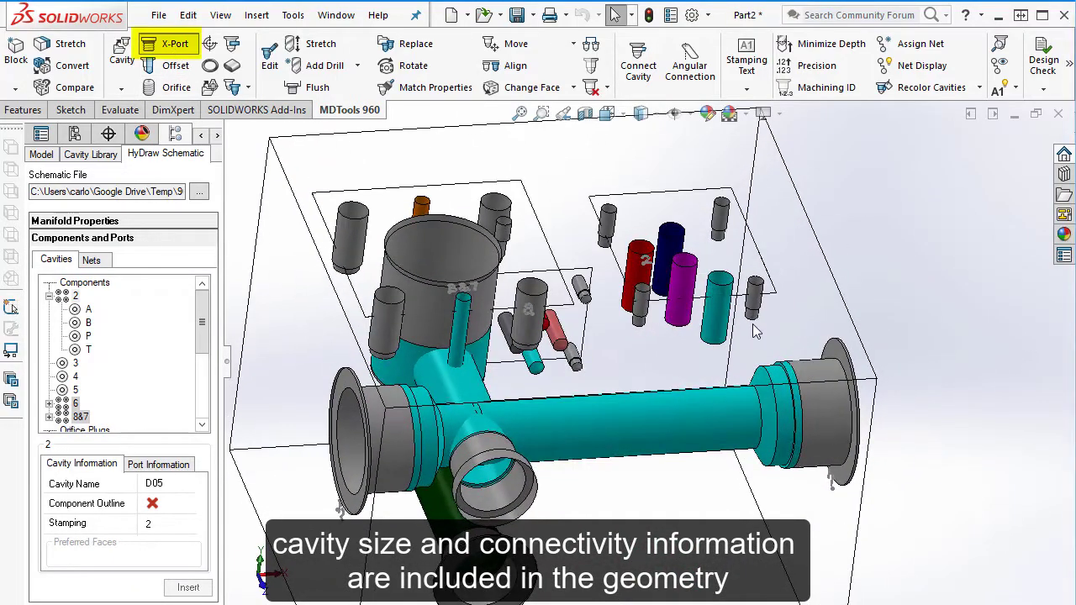
pyautogui.click(715, 300)
pyautogui.click(710, 411)
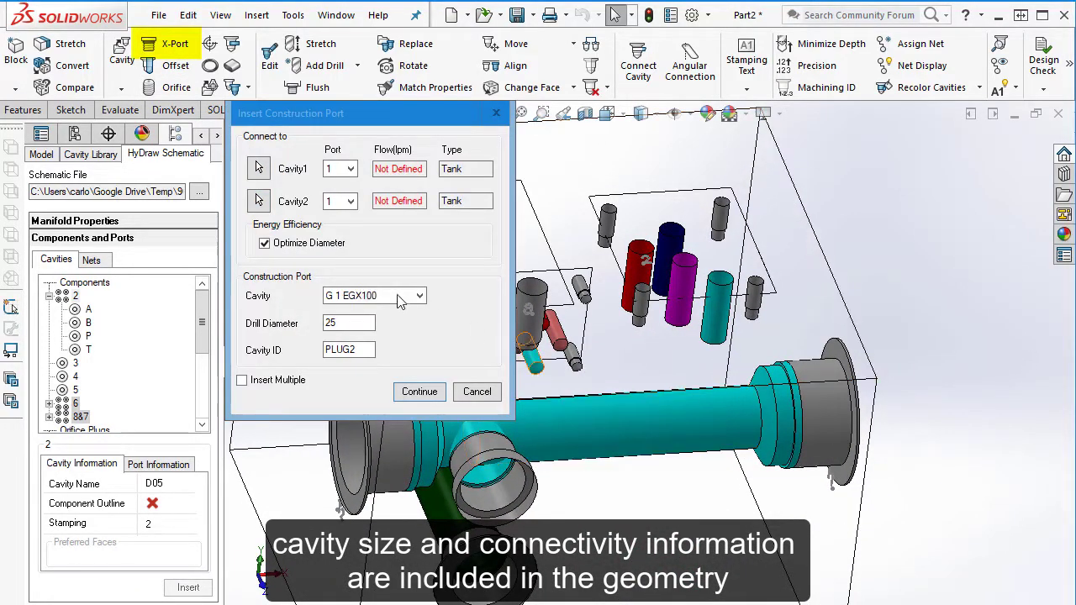
pyautogui.click(409, 297)
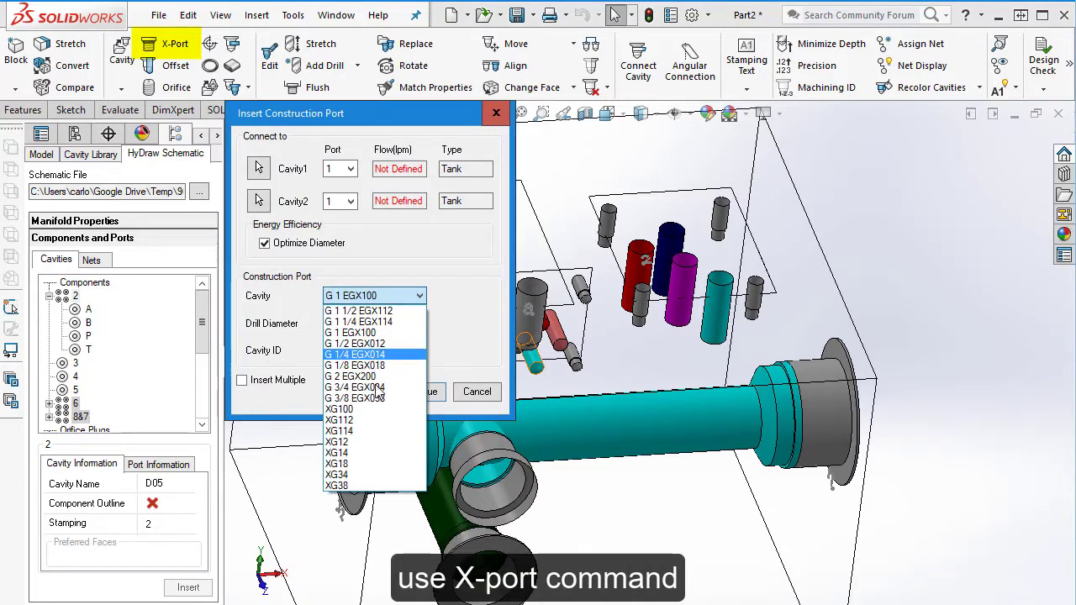
pyautogui.click(367, 454)
pyautogui.click(444, 395)
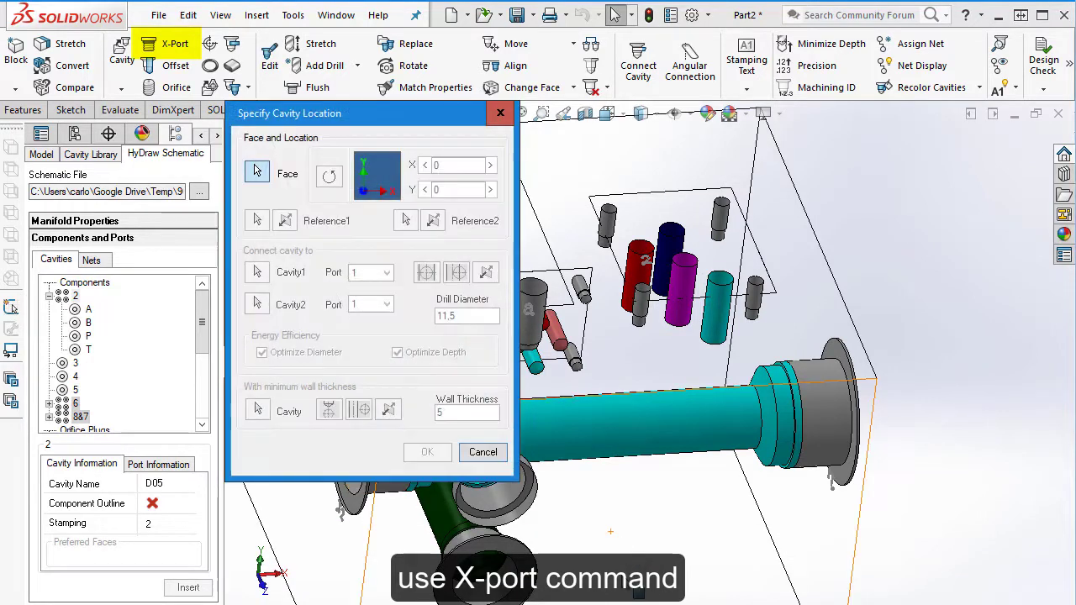
pyautogui.click(435, 454)
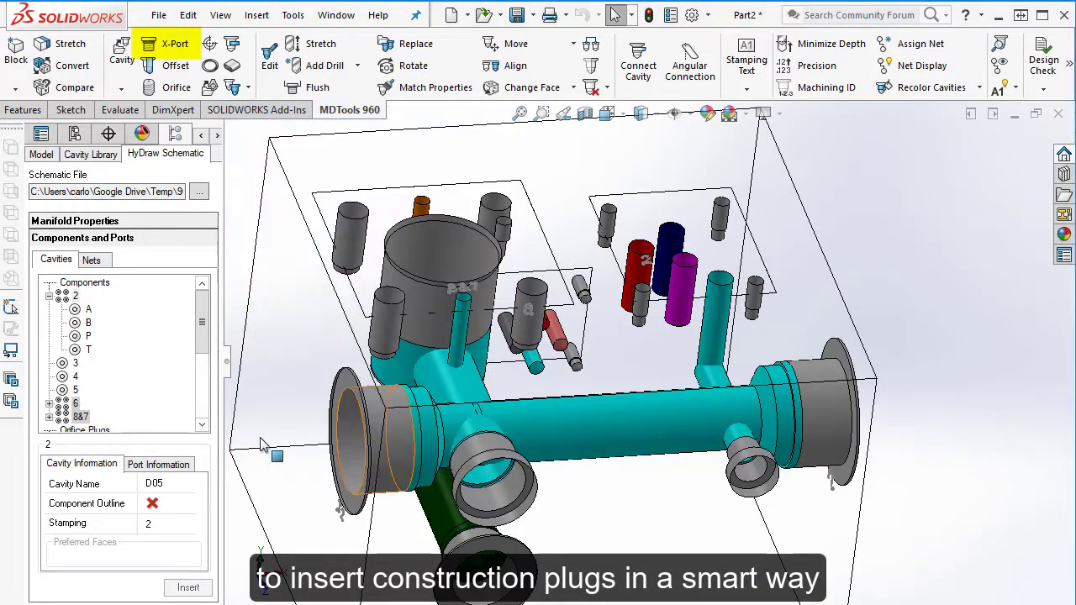
# Take port A from NET-6 in the schematic's nets and place it on the block's face at about X 146, Y 100.
pyautogui.click(91, 261)
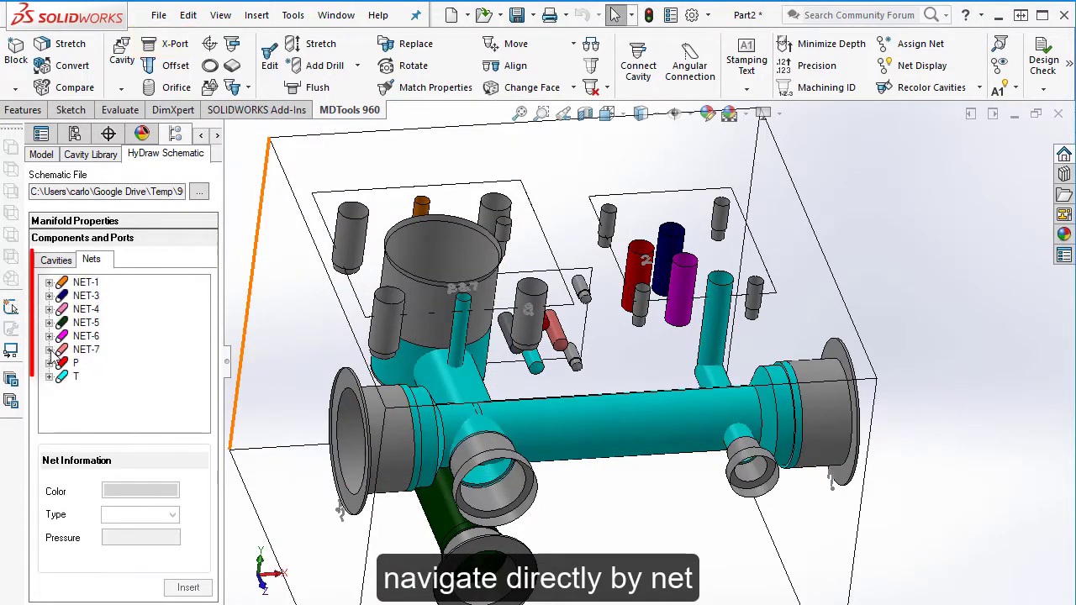
pyautogui.click(49, 336)
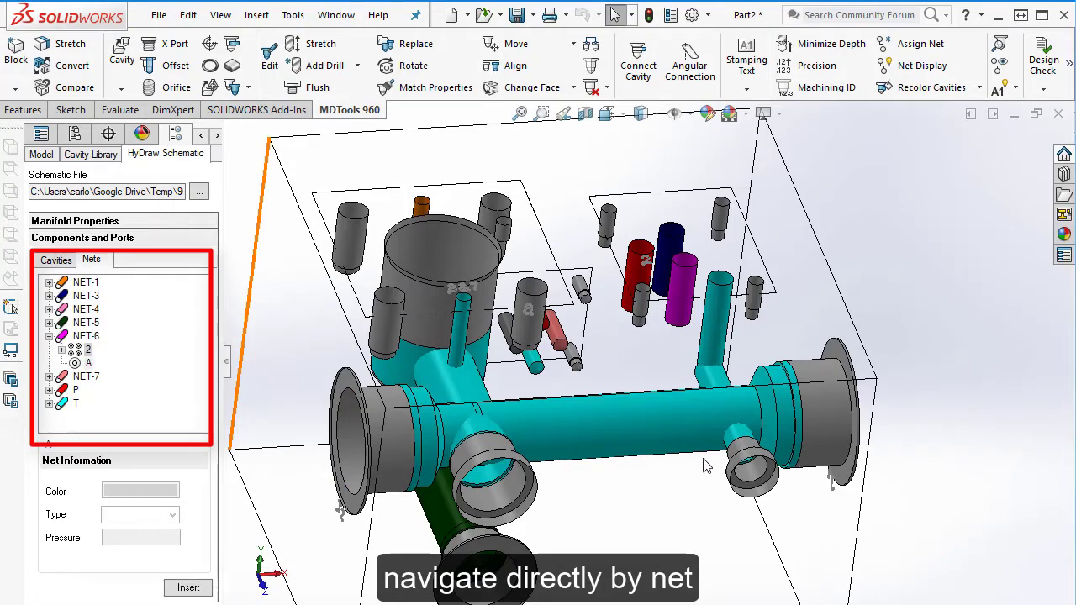
pyautogui.scroll(2, 707, 465)
pyautogui.moveTo(686, 457); pyautogui.dragTo(645, 403, button='middle')
pyautogui.click(645, 402)
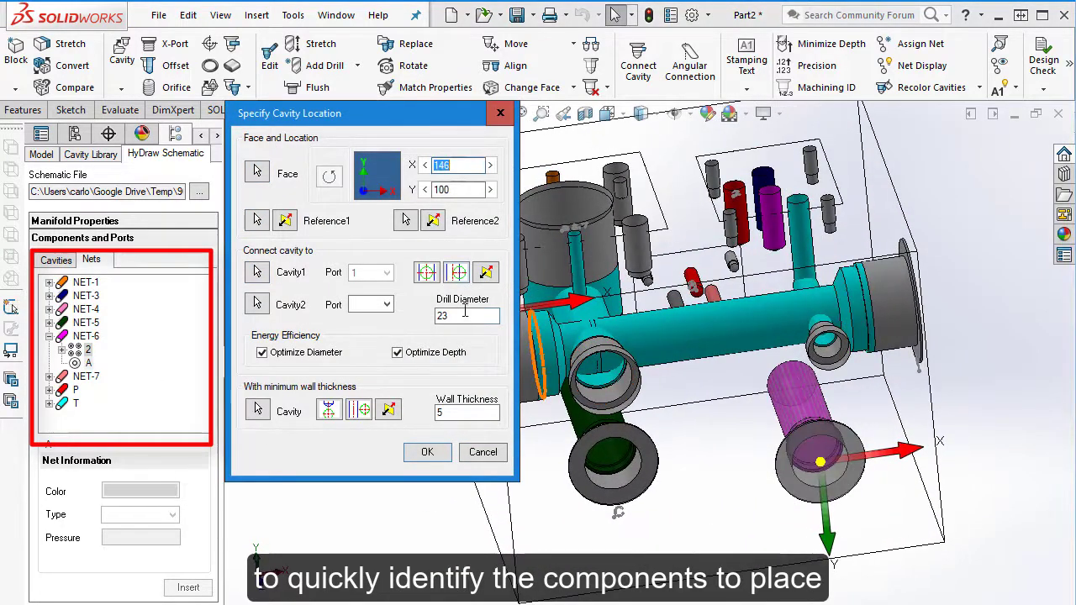
# Align port A with its connected cavity at X 144, Y 85, with a drill diameter of 15, and insert it.
pyautogui.click(426, 272)
pyautogui.moveTo(814, 399); pyautogui.dragTo(824, 510)
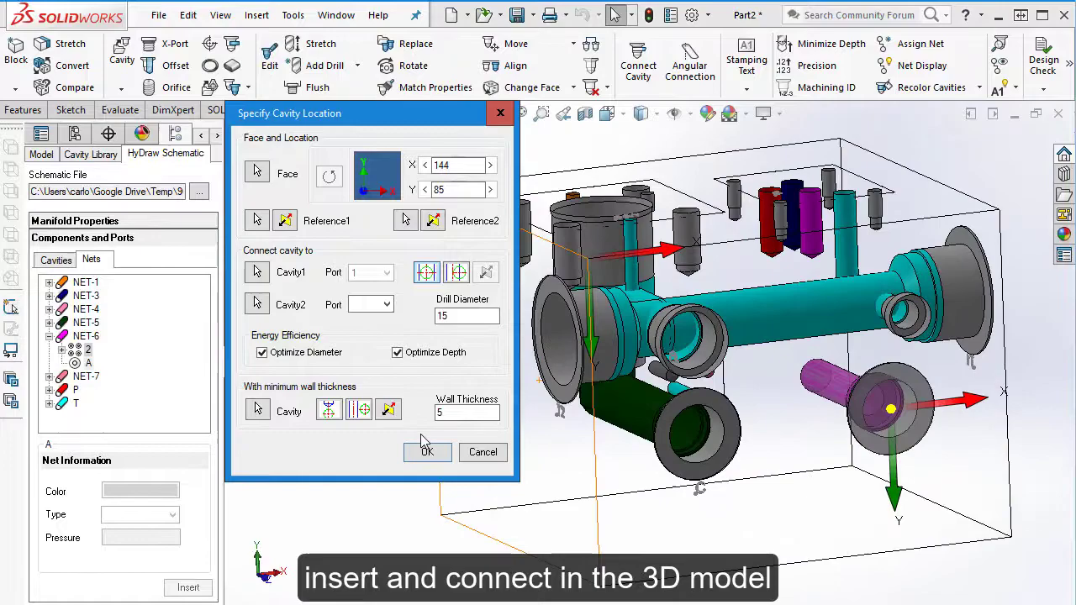
pyautogui.click(427, 451)
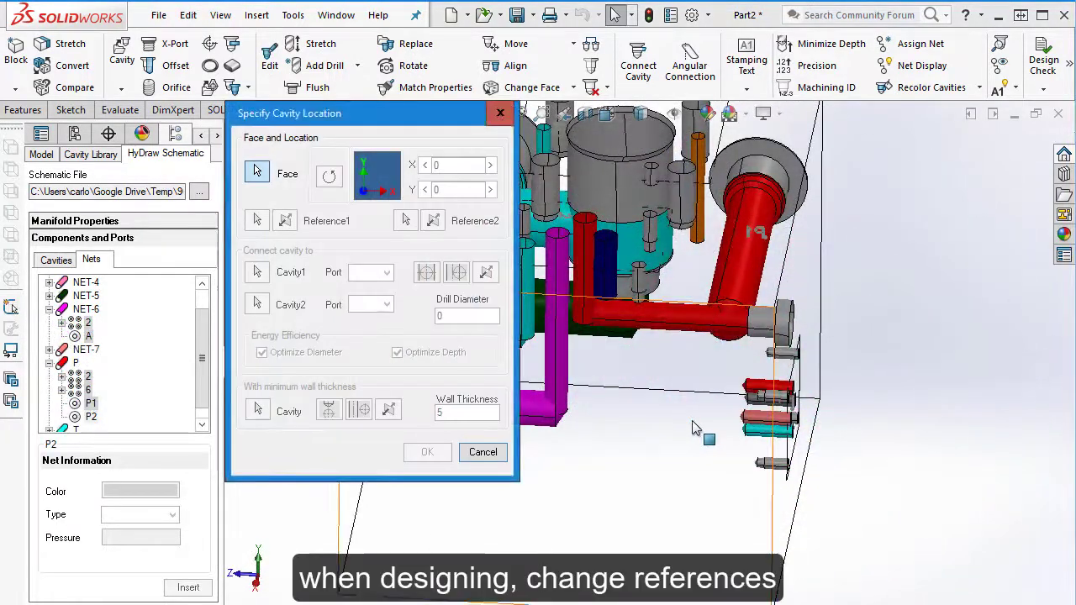
# Insert port P2 aligned and connected to the P1 bore at X 0, Y 0, with a drill diameter of 20.
pyautogui.click(692, 429)
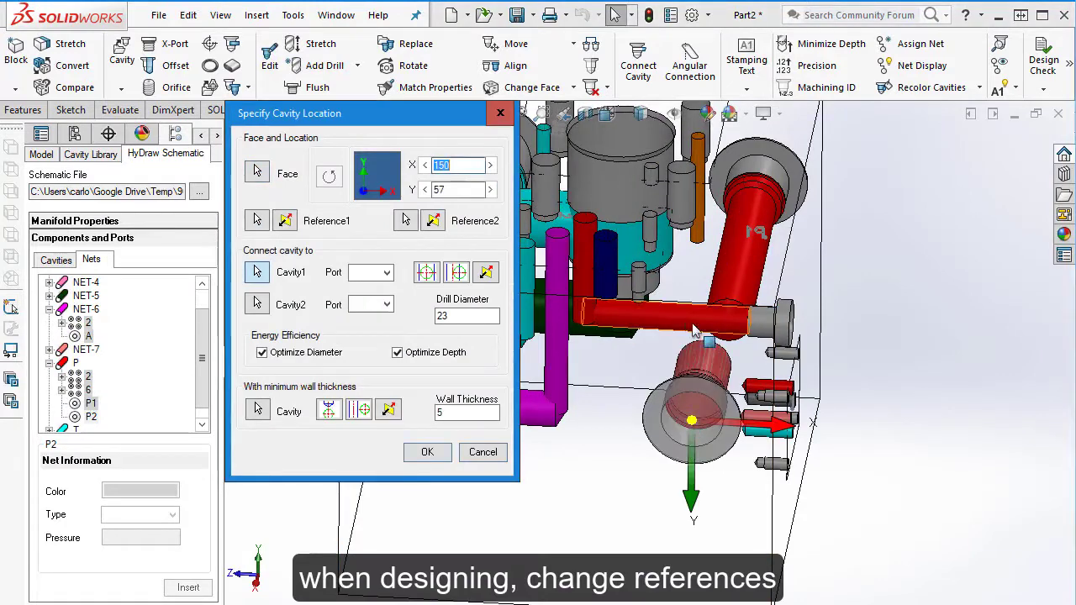
pyautogui.click(750, 253)
pyautogui.click(455, 167)
pyautogui.write('0')
pyautogui.press('Tab')
pyautogui.write('0')
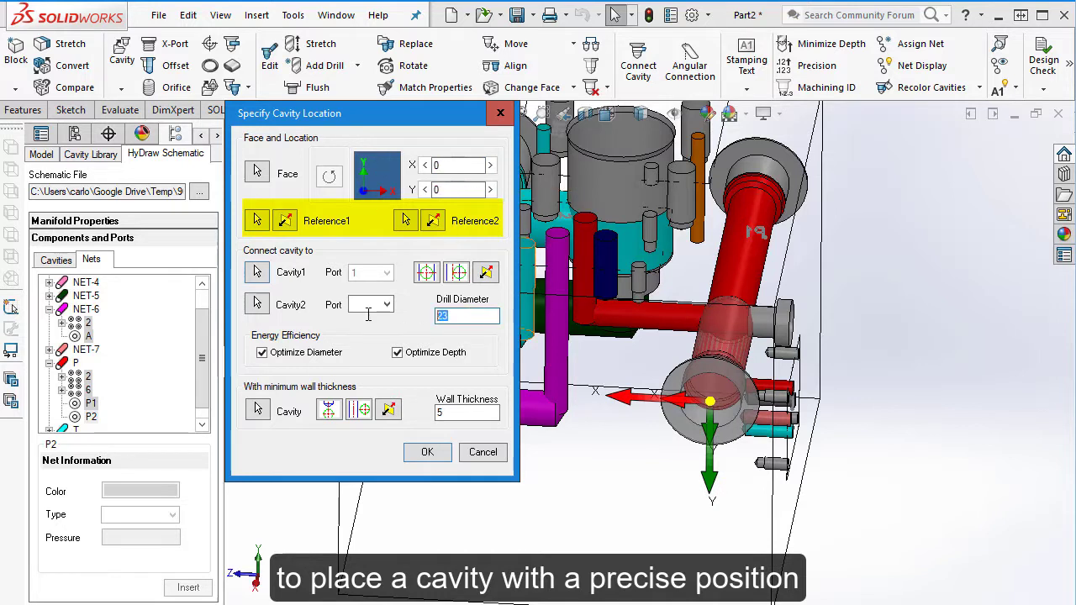
pyautogui.write('20')
pyautogui.press('Tab')
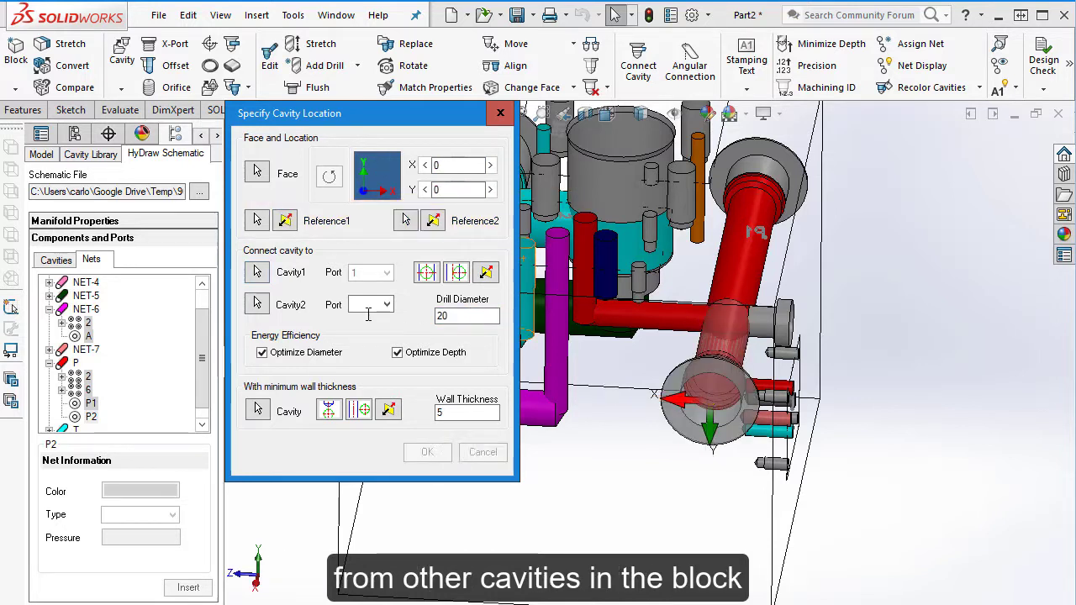
pyautogui.click(820, 412)
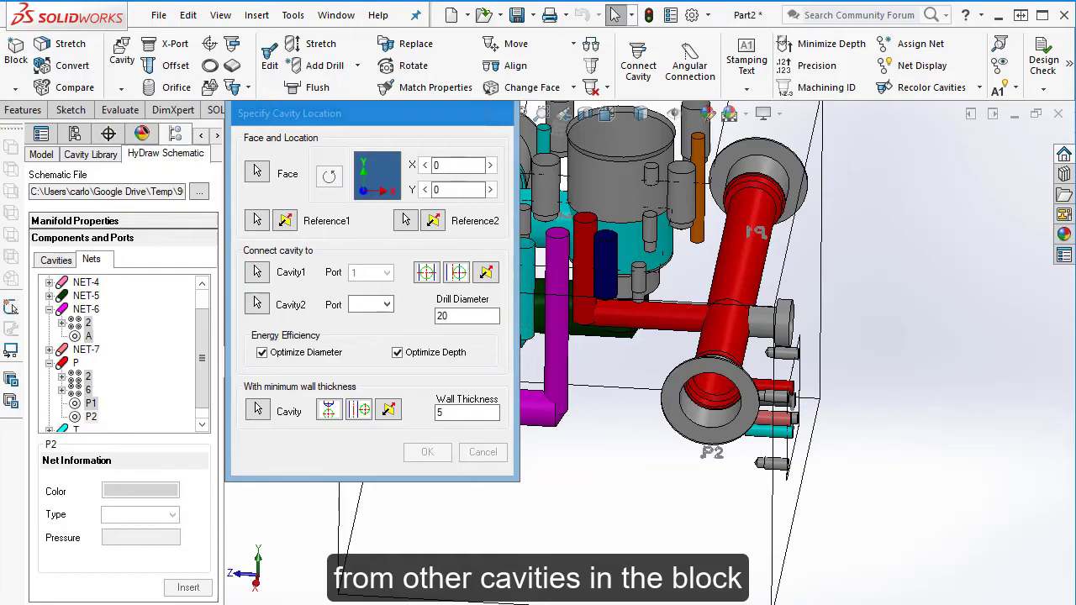
# Use Move Multiple to shift the vertical red drill with its port and the connected lower drills by ΔX -15.
pyautogui.moveTo(820, 412); pyautogui.dragTo(494, 395, button='middle')
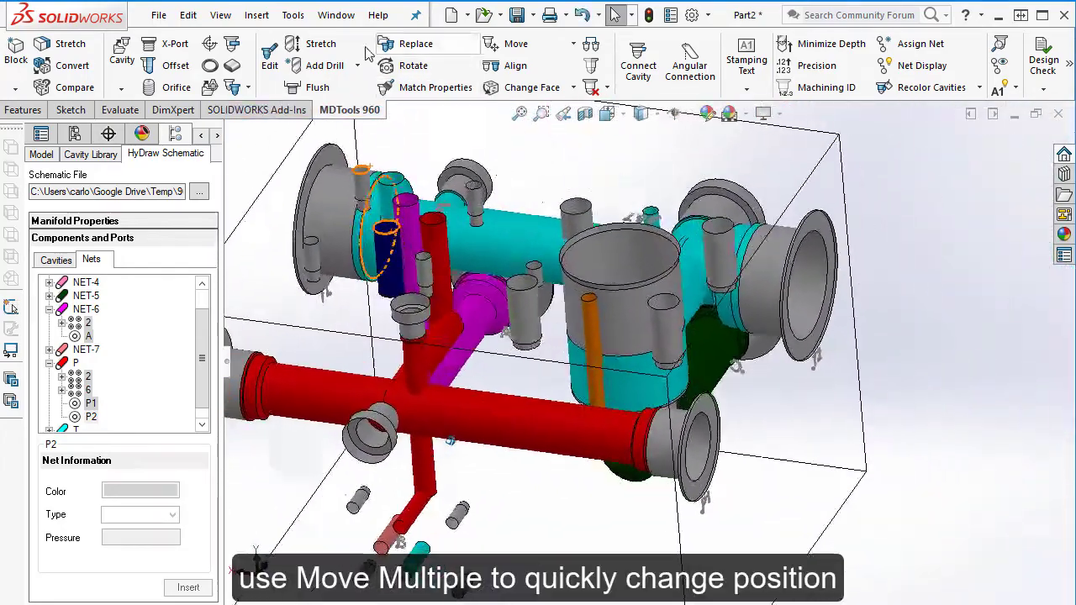
pyautogui.click(573, 44)
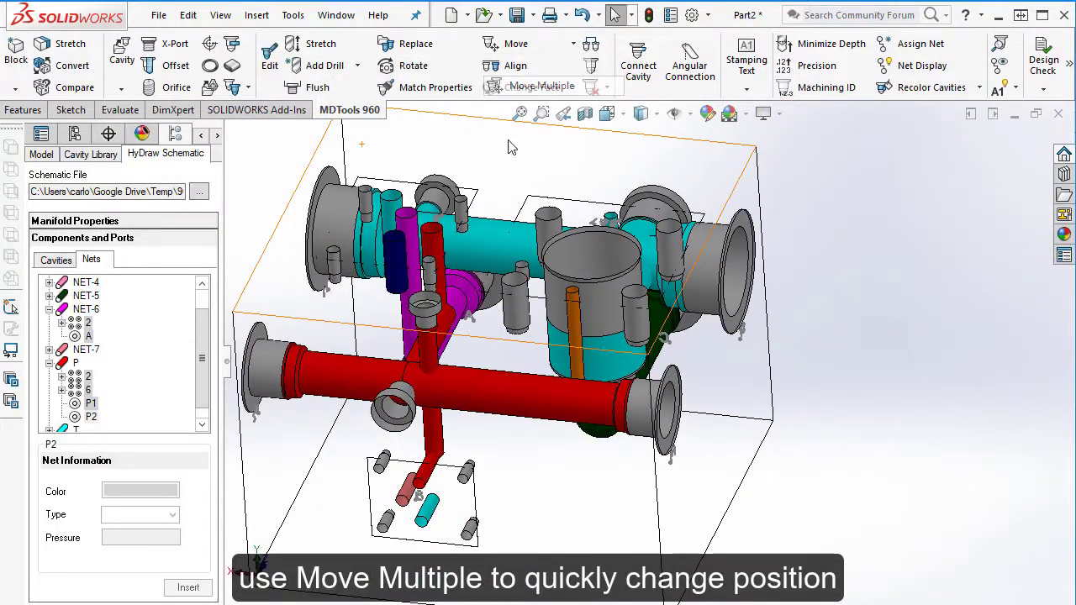
pyautogui.click(542, 84)
pyautogui.click(429, 360)
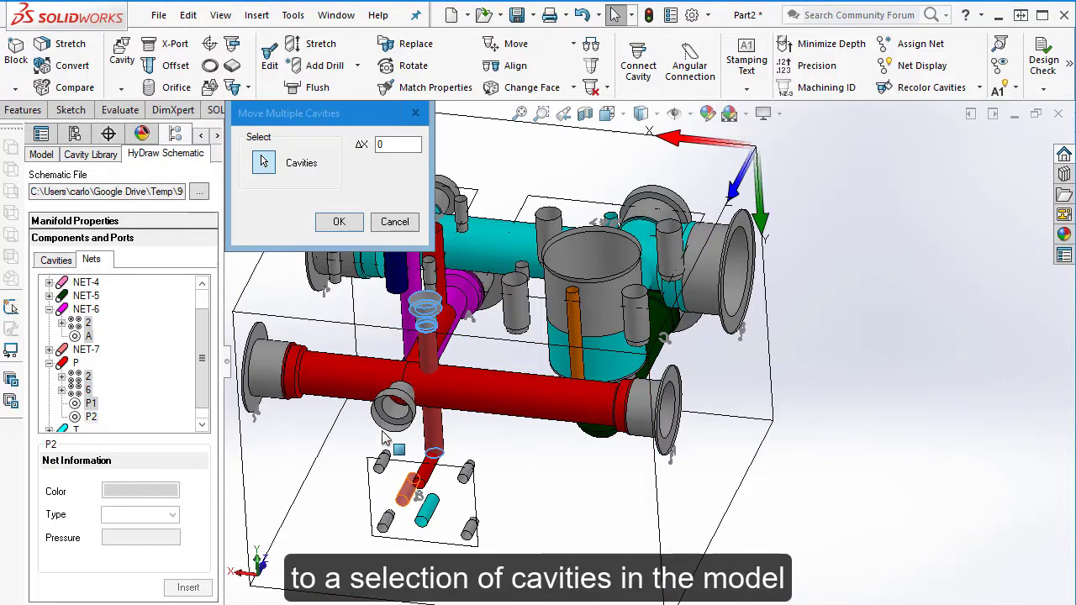
pyautogui.click(399, 145)
pyautogui.write('-1')
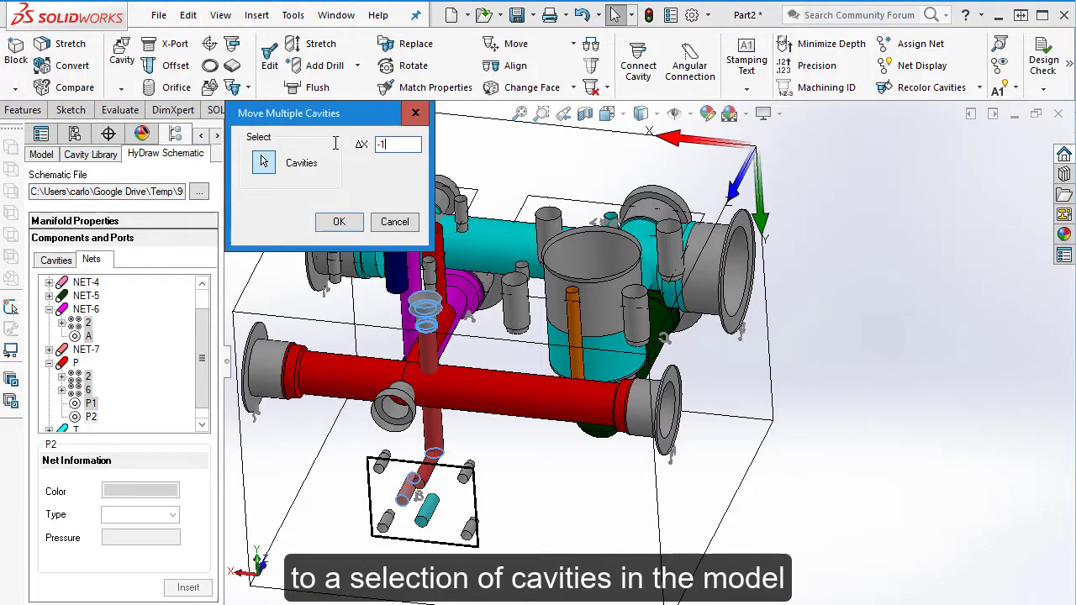
pyautogui.write('5')
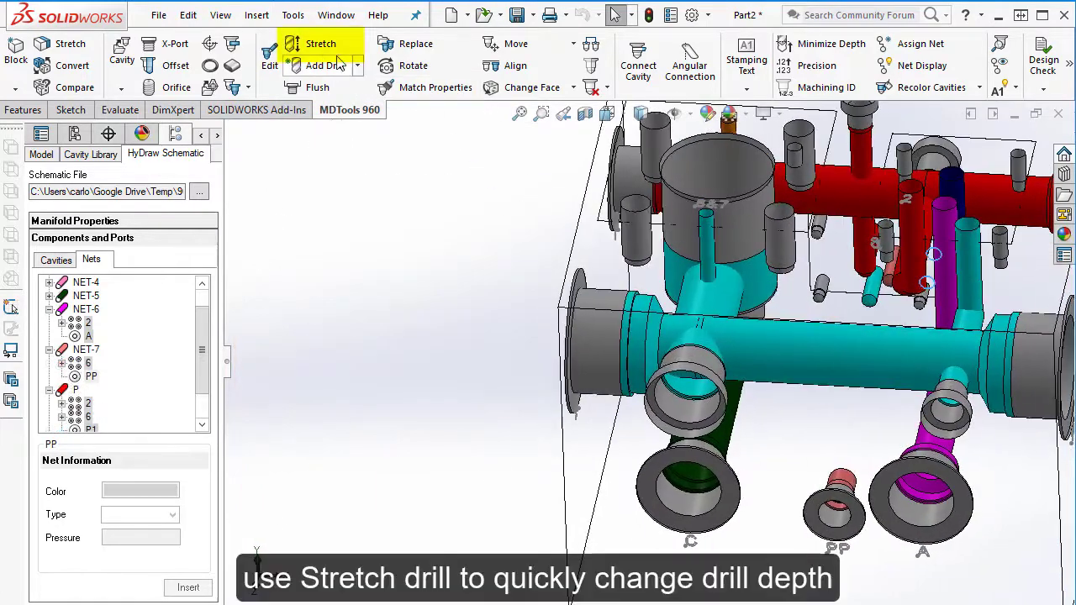
# Select the salmon 6 mm diameter pilot drill for Stretch and open its drill depth for editing.
pyautogui.moveTo(865, 274); pyautogui.dragTo(880, 275, button='middle')
pyautogui.click(880, 276)
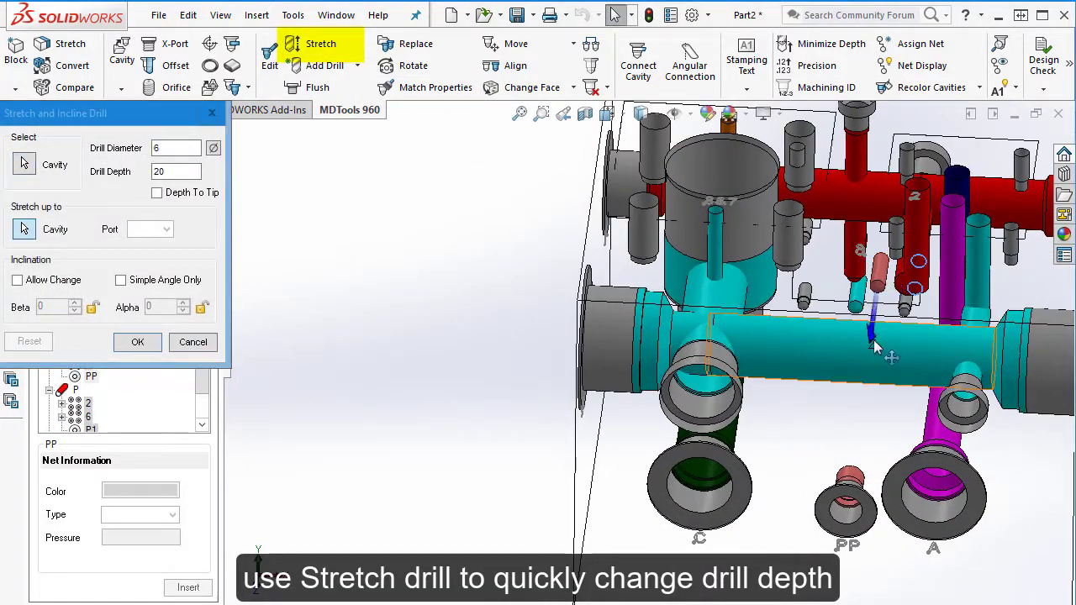
pyautogui.doubleClick(192, 171)
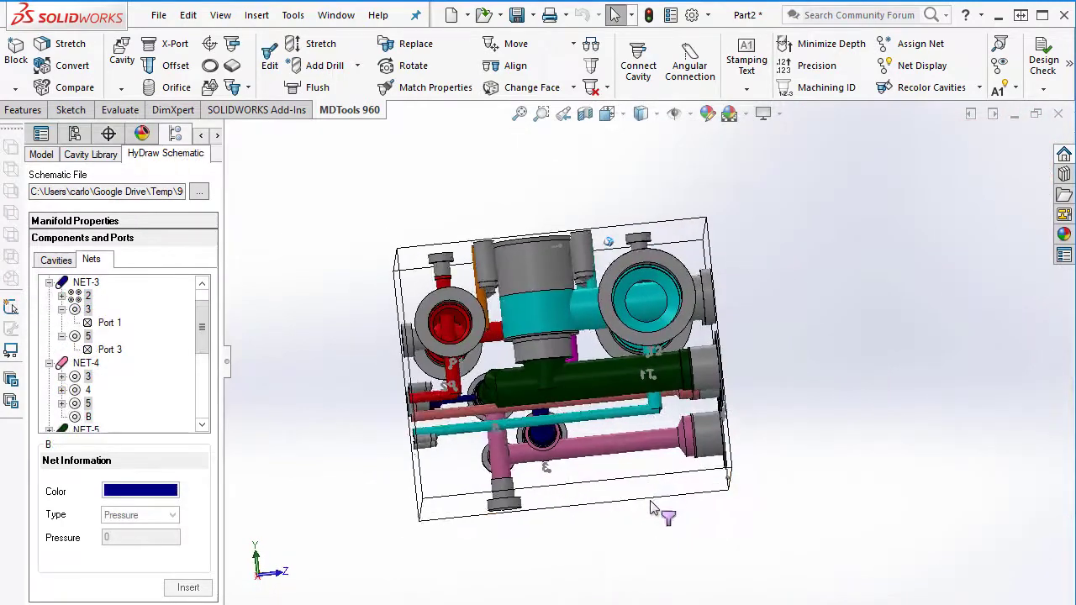
# Stretch the manifold block from its bottom face to a height of 145 mm.
pyautogui.click(636, 497)
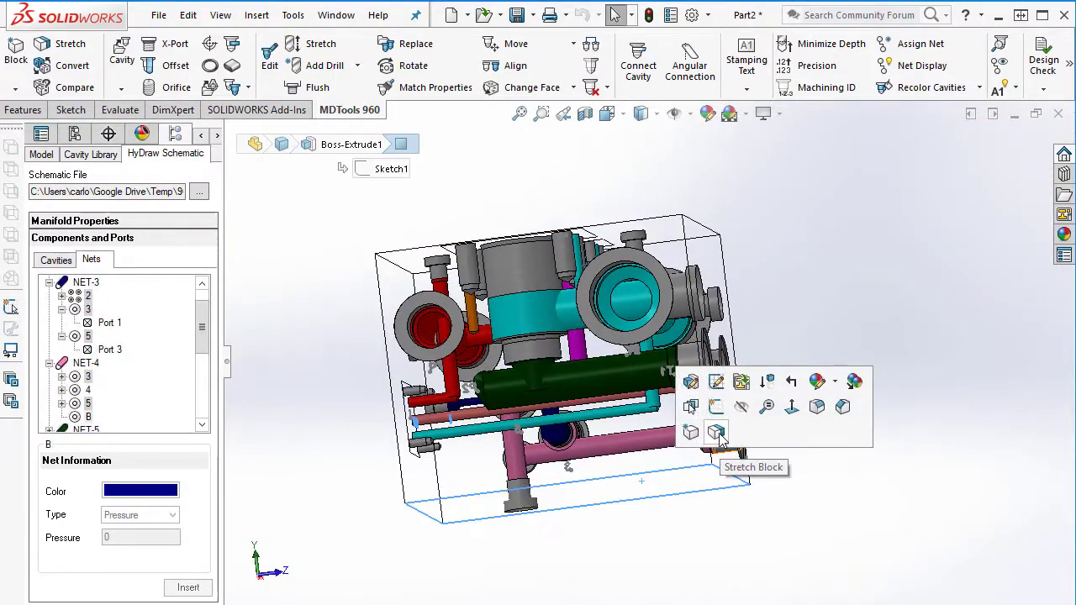
pyautogui.click(697, 429)
pyautogui.write('145')
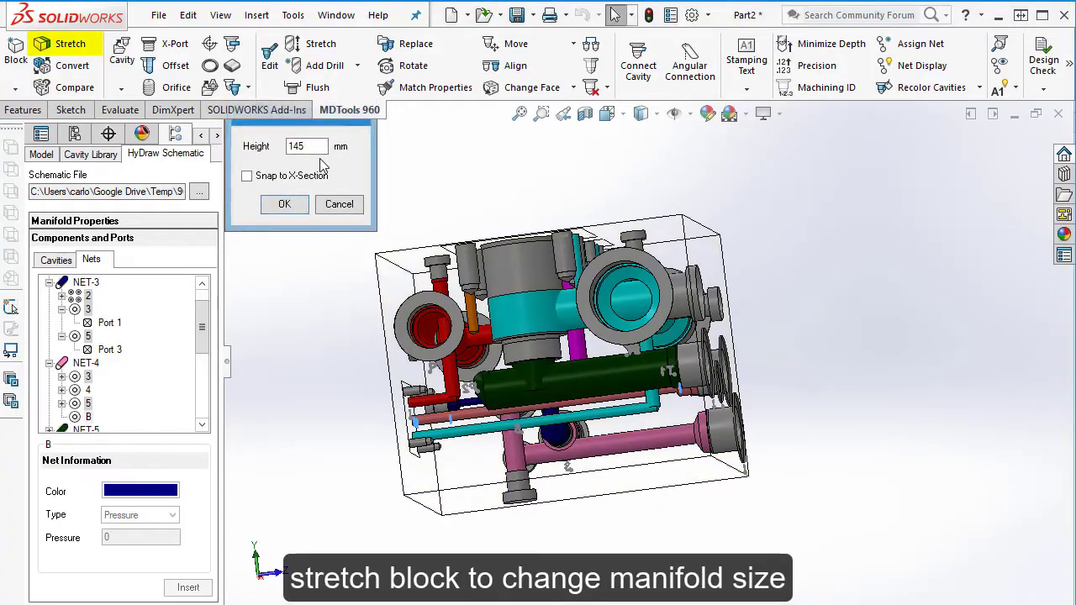
pyautogui.click(284, 203)
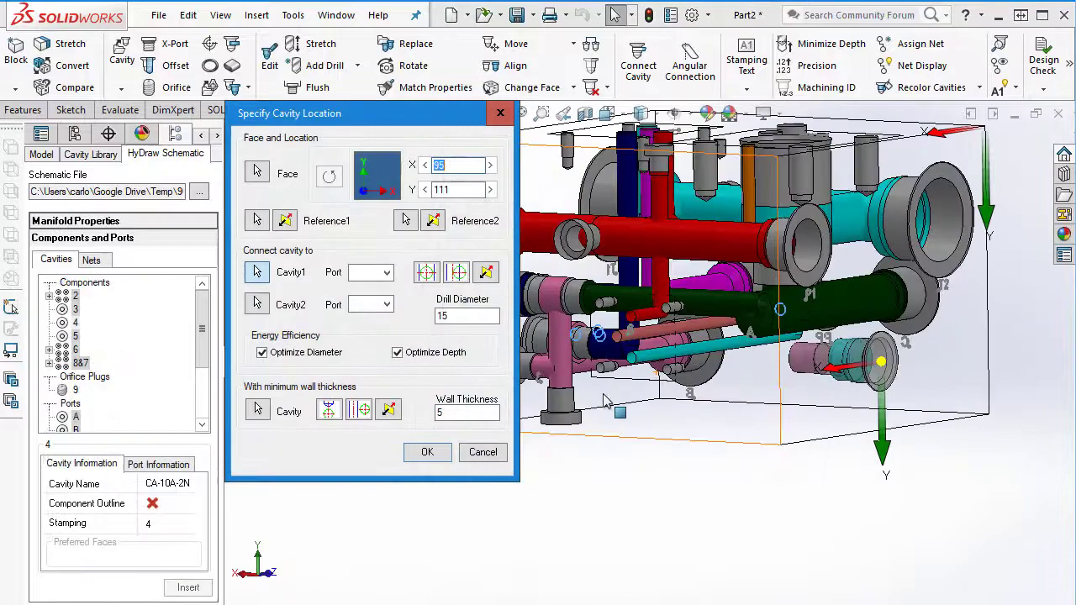
# Connect cavity 4 to port B's long pink bore and align it at X 69, with a drill diameter of 15.
pyautogui.moveTo(604, 396); pyautogui.dragTo(782, 404, button='middle')
pyautogui.click(790, 401)
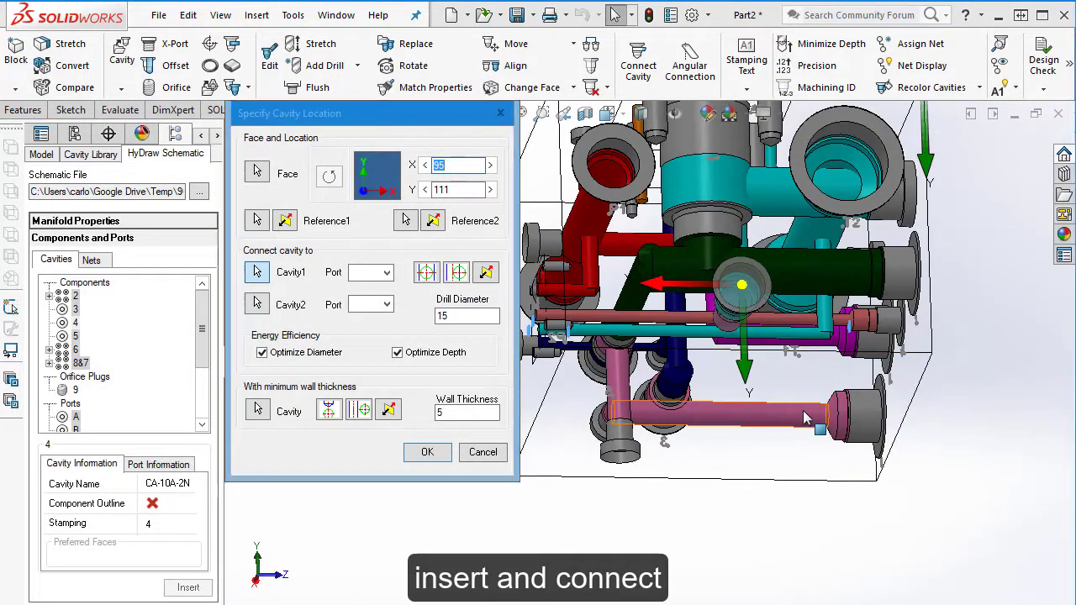
pyautogui.moveTo(679, 374); pyautogui.dragTo(809, 384)
pyautogui.moveTo(809, 383); pyautogui.dragTo(783, 374, button='middle')
pyautogui.scroll(-4, 538, 360)
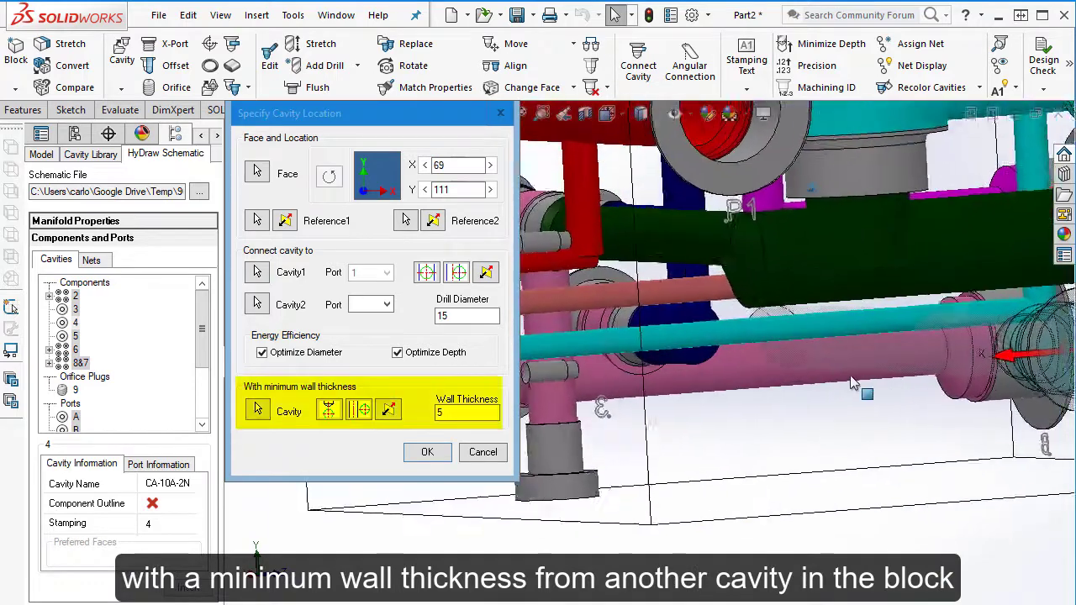
# Place cavity 4 at Y 120 with a minimum wall thickness of 5 from the thin horizontal cyan drill, and insert it.
pyautogui.click(827, 316)
pyautogui.click(361, 409)
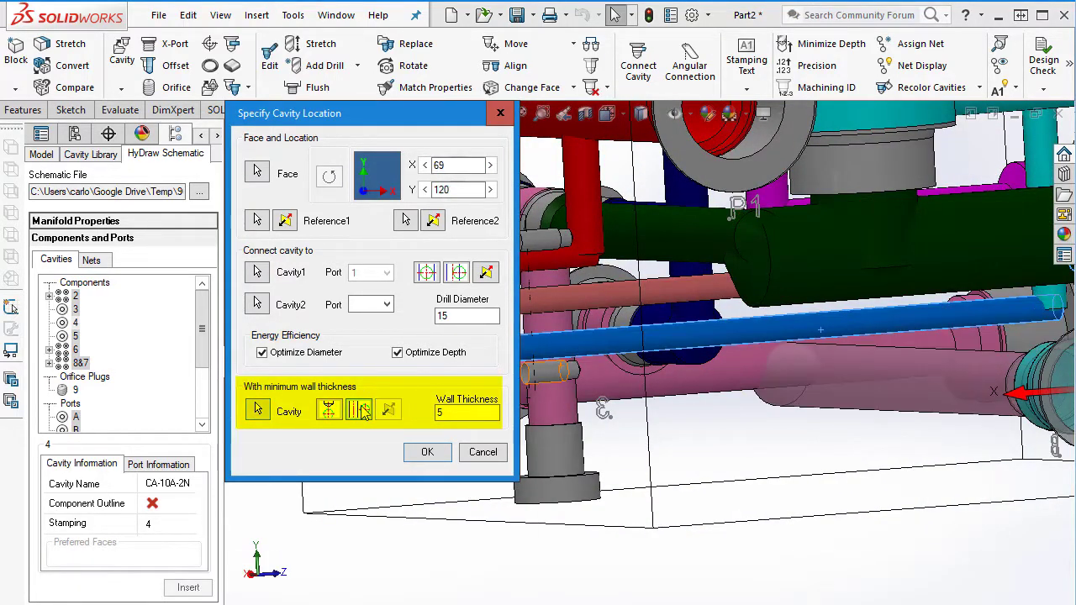
pyautogui.click(428, 453)
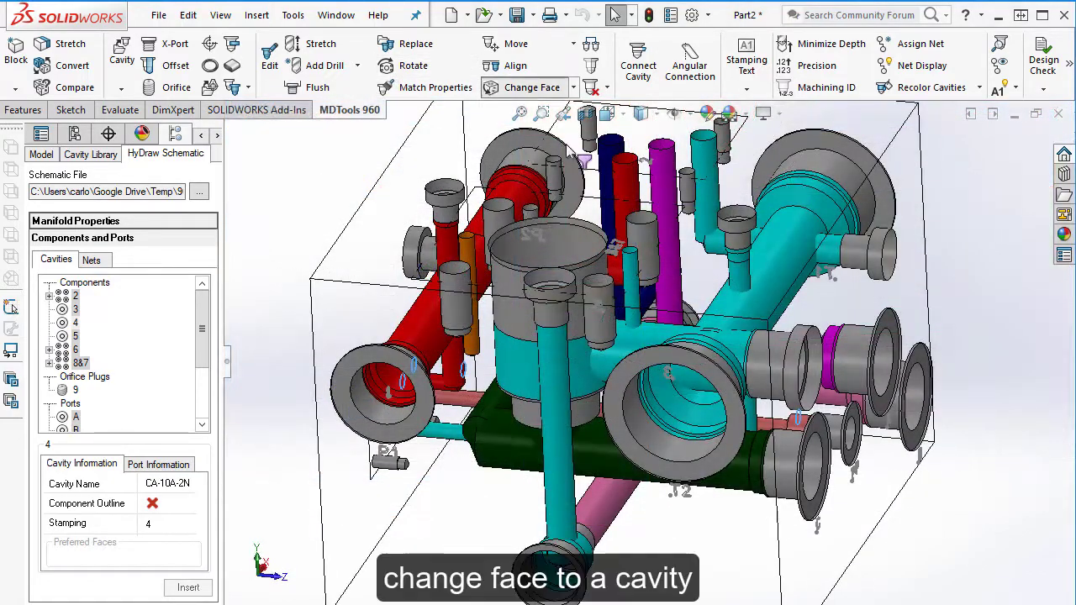
# Change the face of the cyan construction port joined to cavity 4's port 2, placing it at X 19, Y 120 with drill diameter 11,5.
pyautogui.click(525, 86)
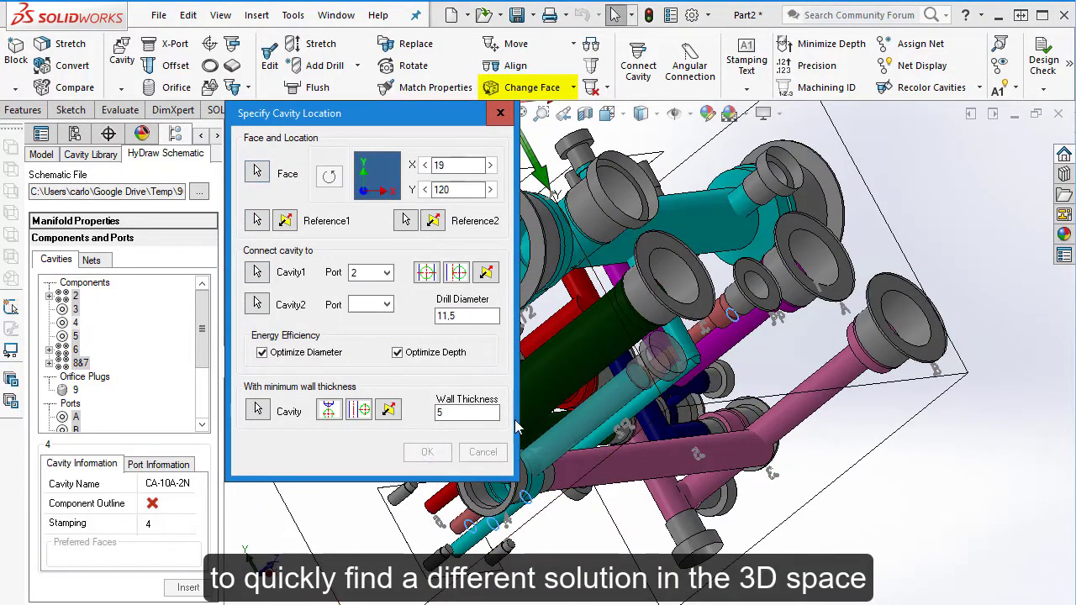
pyautogui.click(603, 403)
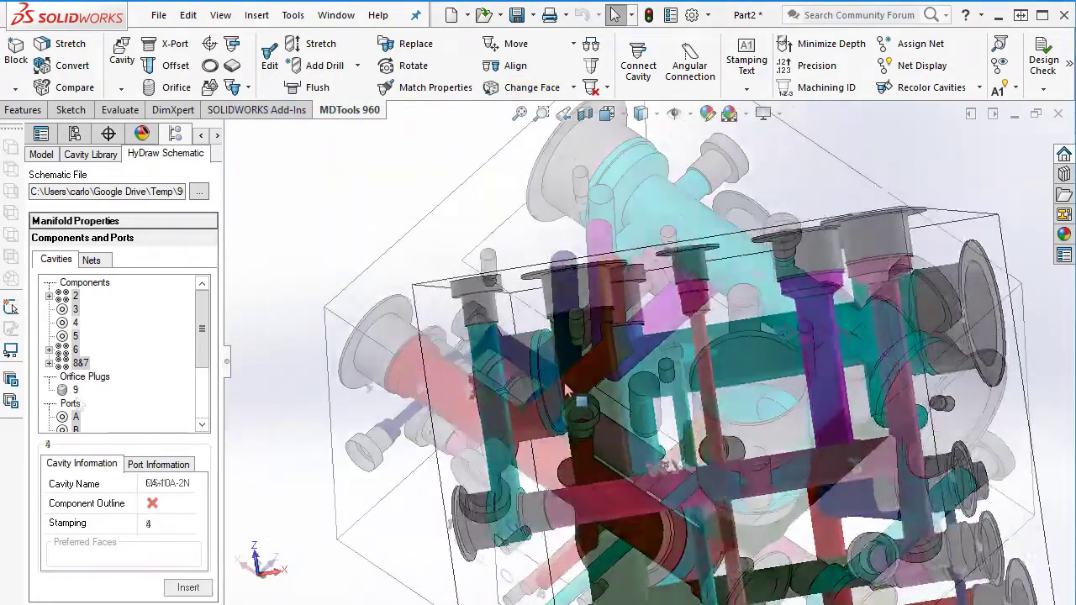
# Insert orifice plug 9 from the schematic into the small orange cavity beside the large cartridge cavity, merged with that cavity.
pyautogui.click(75, 391)
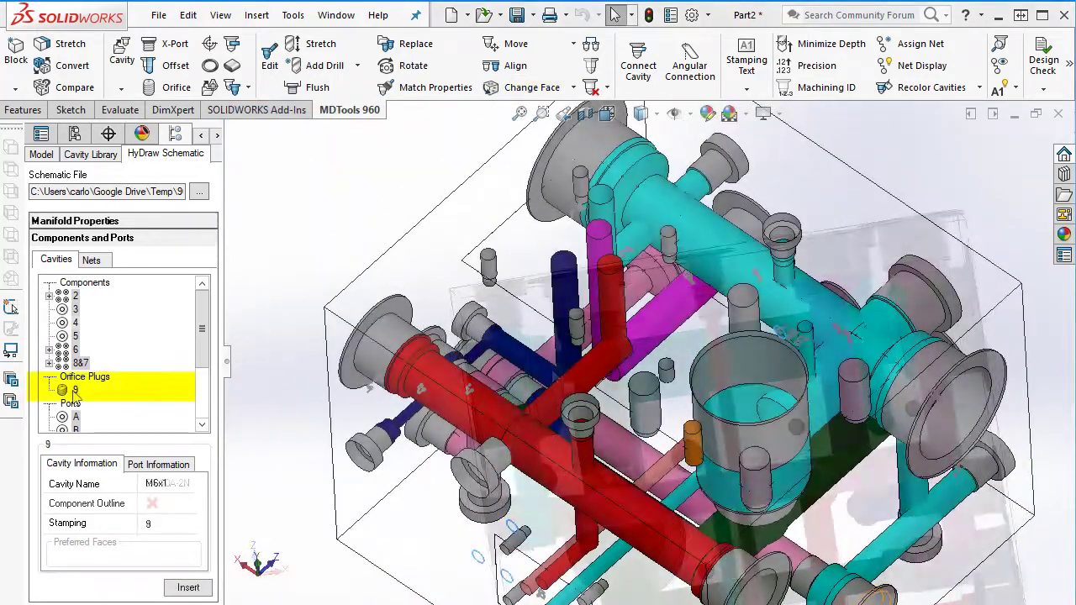
pyautogui.click(691, 451)
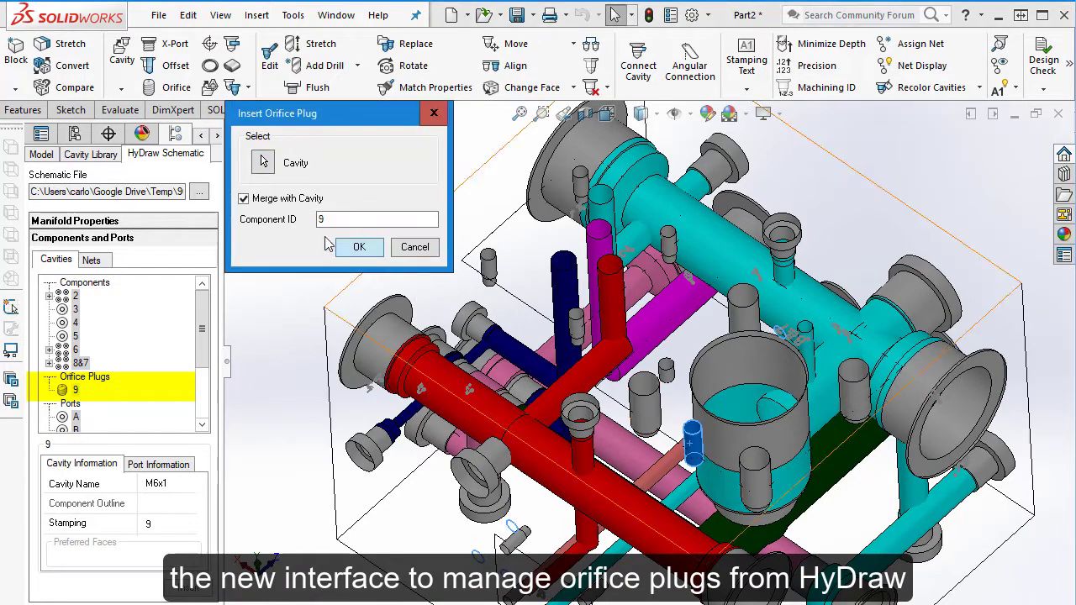
pyautogui.click(359, 248)
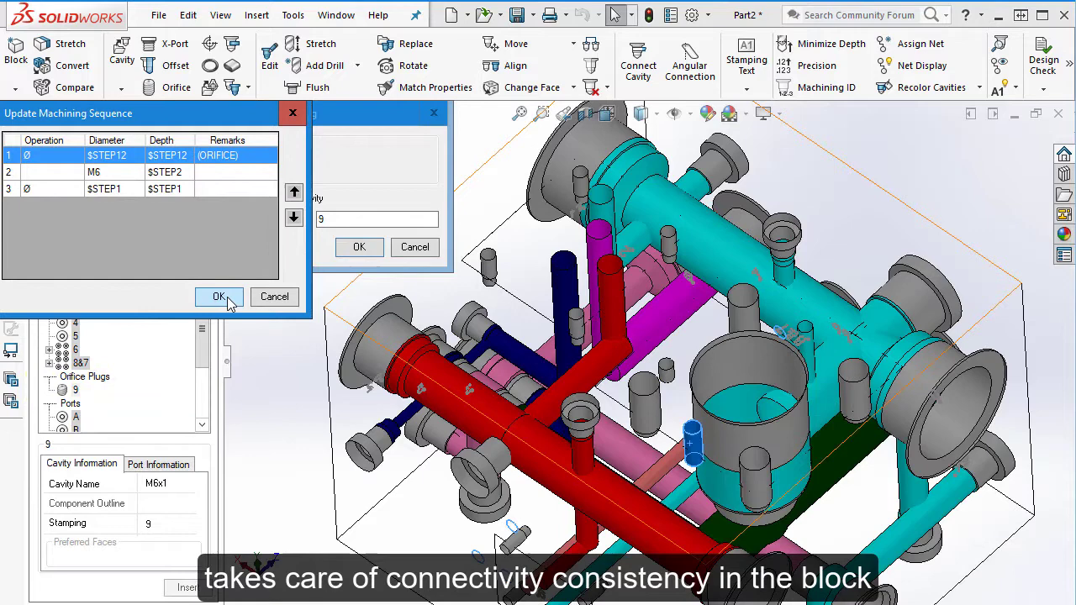
# Reorder the plug's machining sequence to put the $STEP1 drill first, ahead of the $STEP12 orifice and M6 operations, and accept it.
pyautogui.click(105, 188)
pyautogui.click(295, 193)
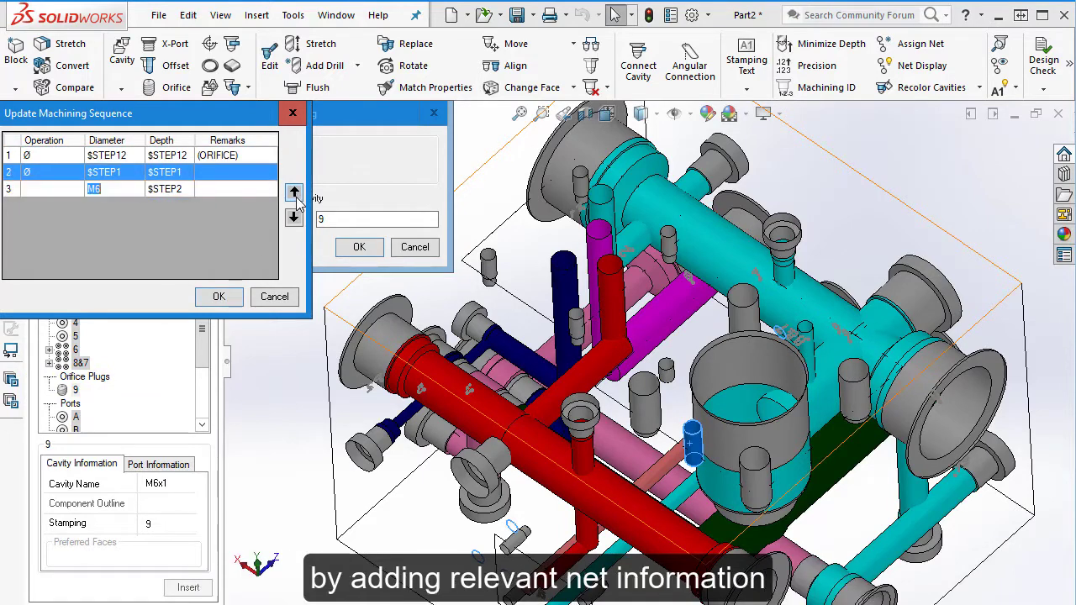
pyautogui.click(294, 193)
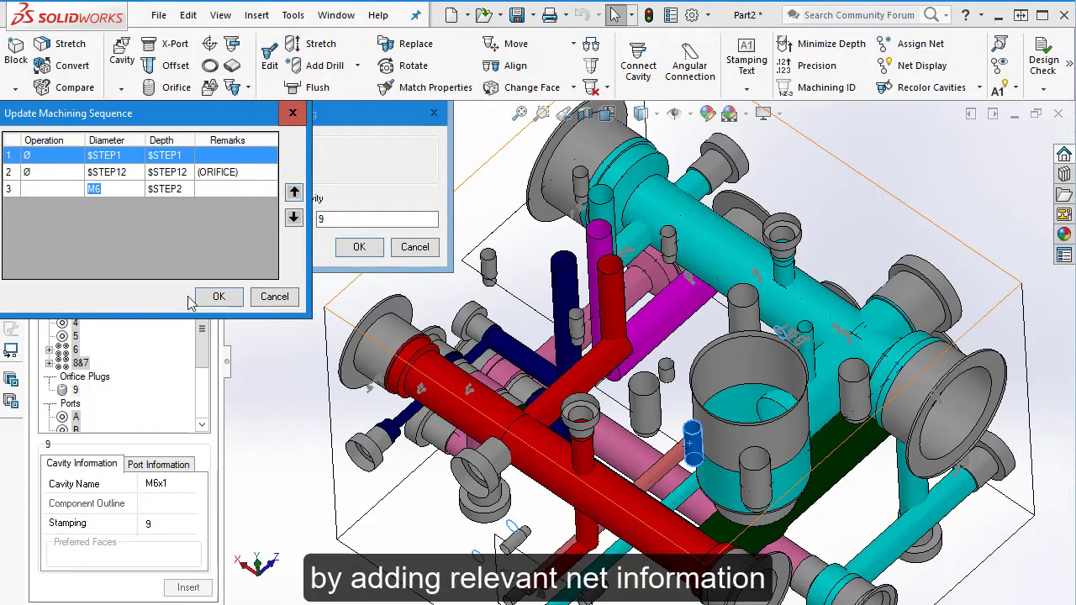
pyautogui.click(217, 298)
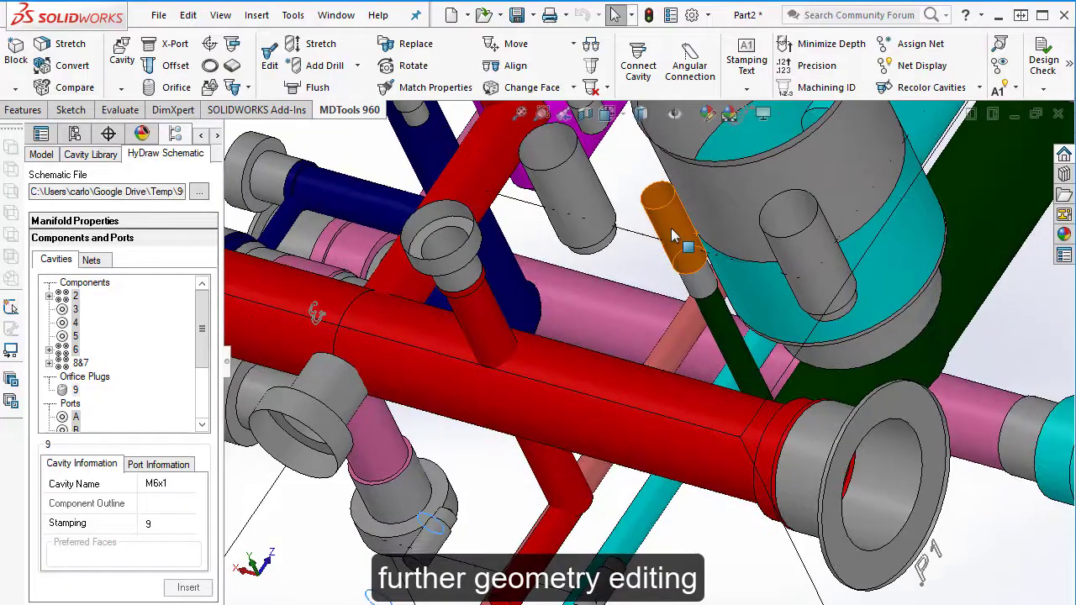
# Open all parameters of the merged orifice cavity 8&7-9 and sink the orifice plug with a Step1 depth of 2.
pyautogui.click(683, 240)
pyautogui.click(719, 180)
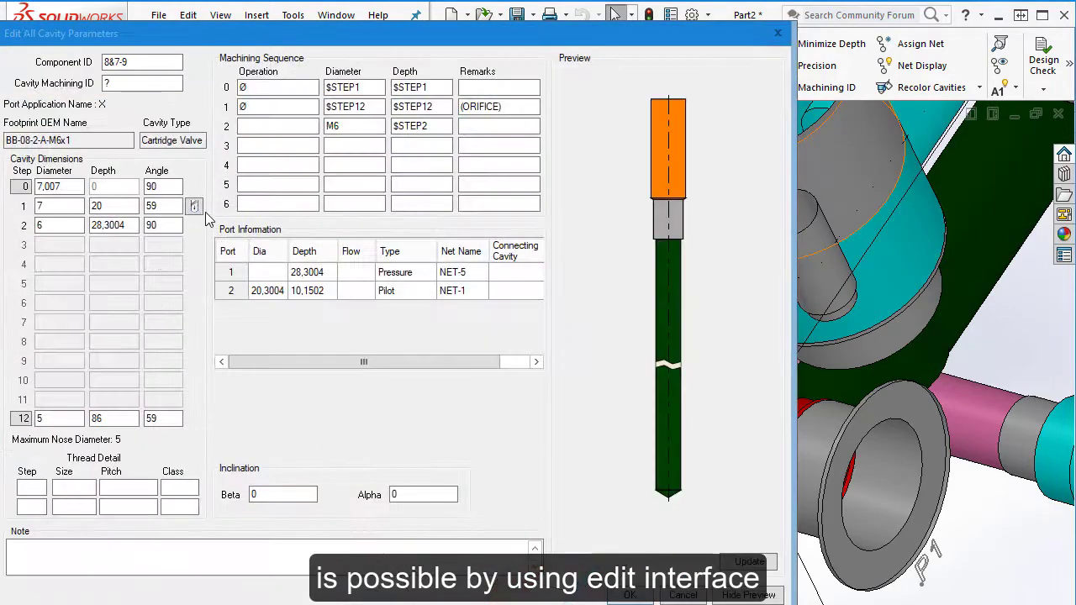
pyautogui.click(195, 207)
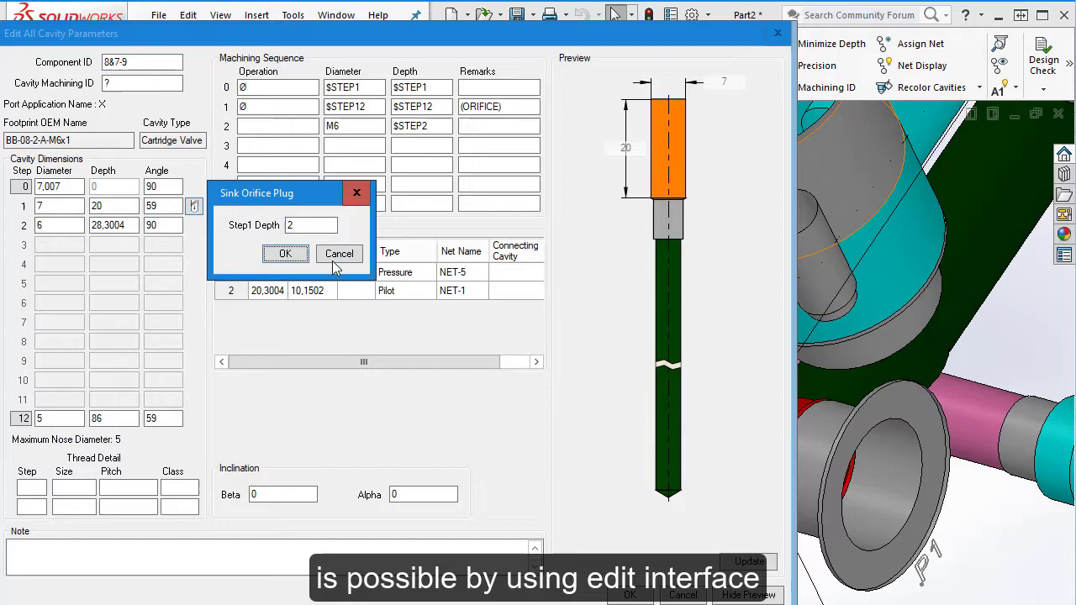
pyautogui.click(285, 254)
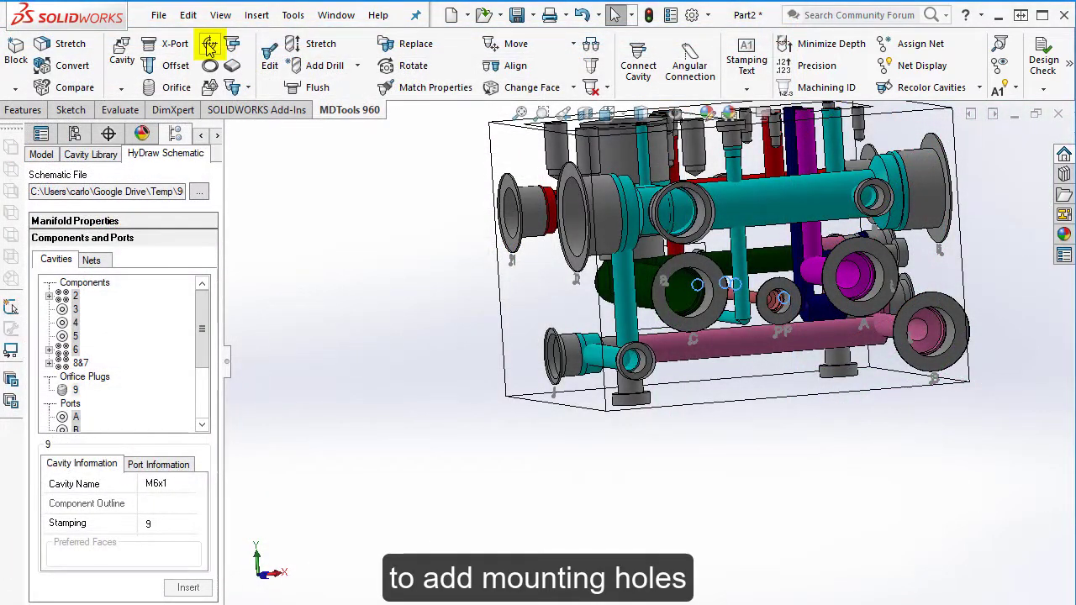
# Insert two M10 mounting holes from Fori filettati (Metric) on the block's bottom face, 10 from the edges.
pyautogui.click(209, 46)
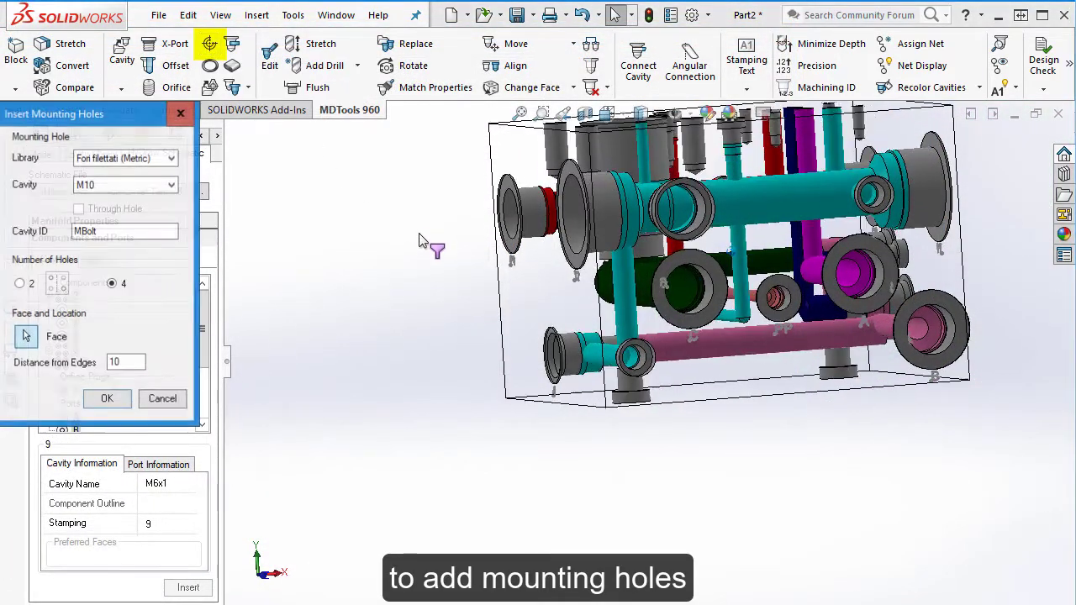
pyautogui.click(649, 426)
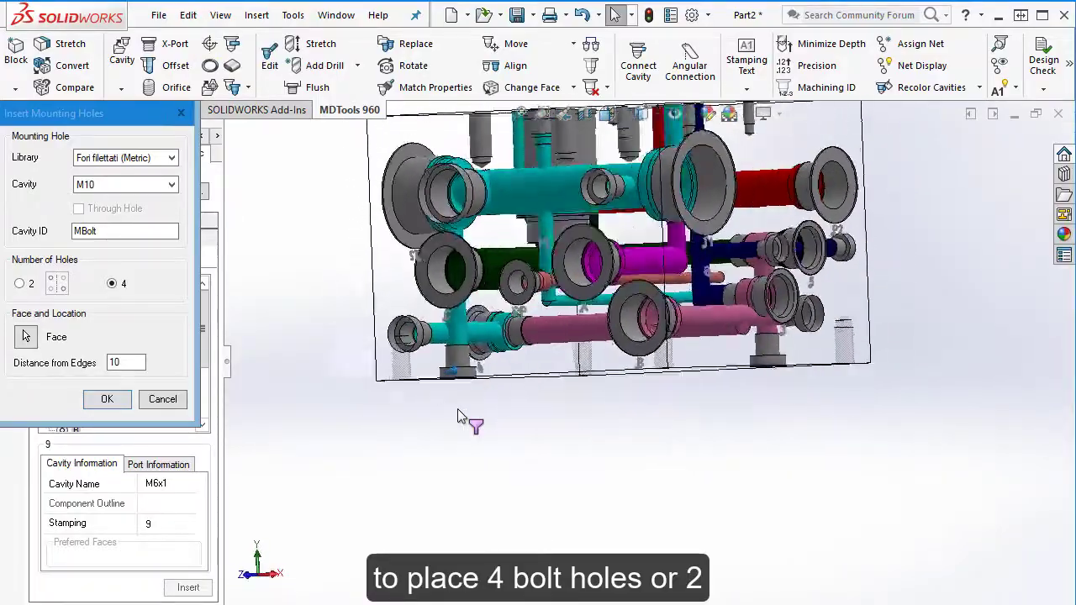
pyautogui.click(19, 285)
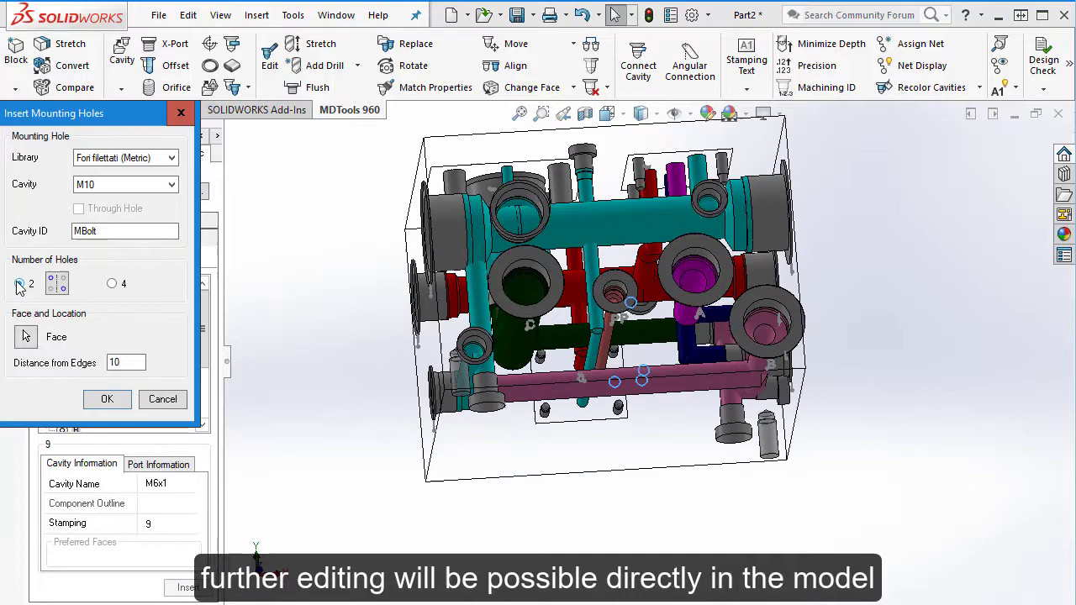
pyautogui.click(110, 400)
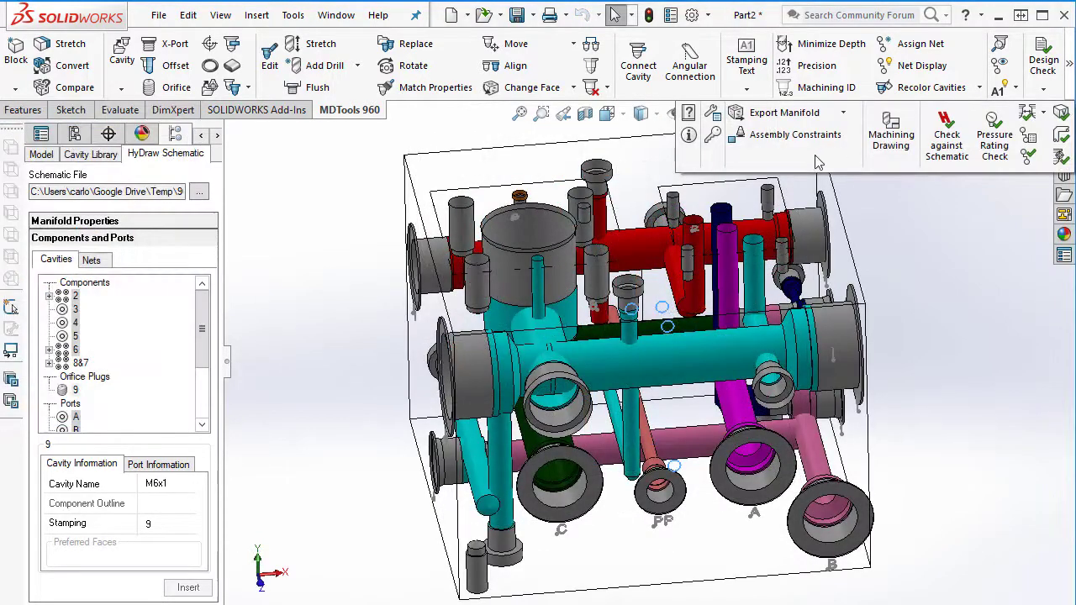
# Run the connection check including the poor connections list, and examine the B to PLUG7-D intersection in the model.
pyautogui.click(1023, 134)
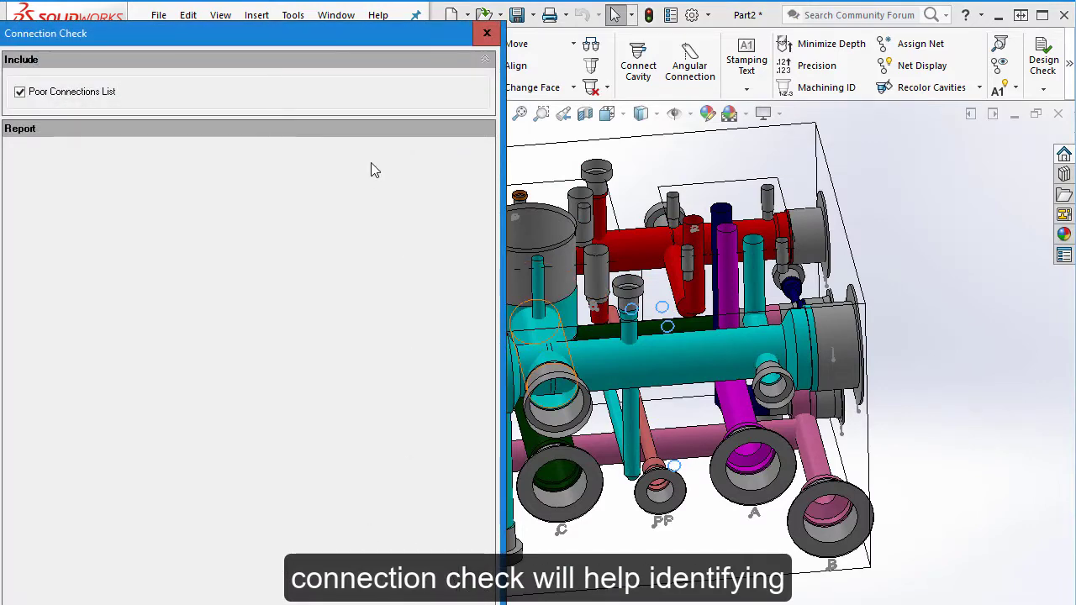
pyautogui.click(236, 206)
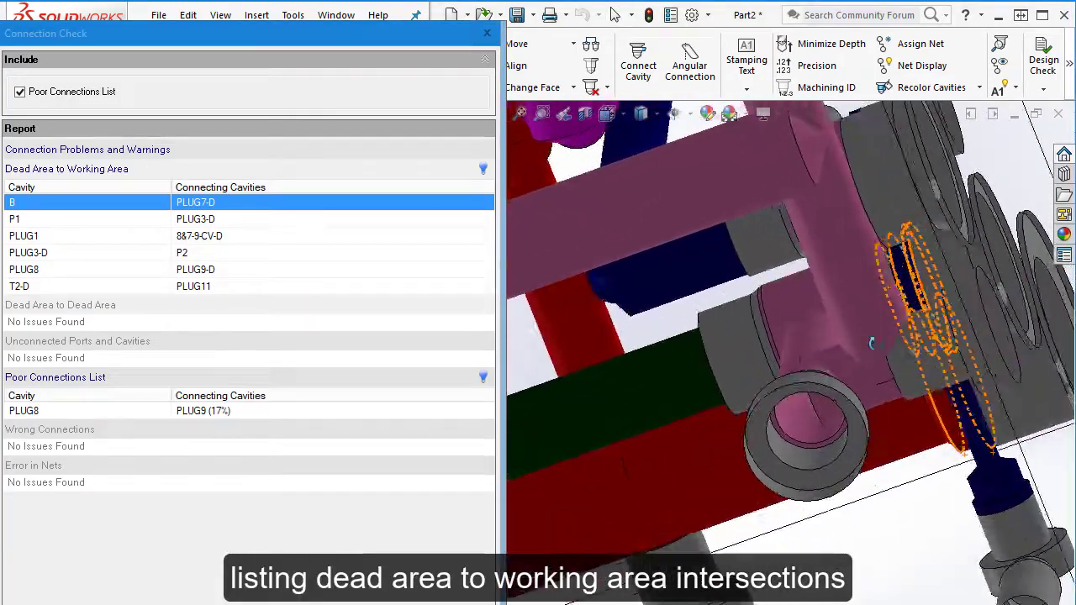
pyautogui.moveTo(872, 343); pyautogui.dragTo(661, 374, button='middle')
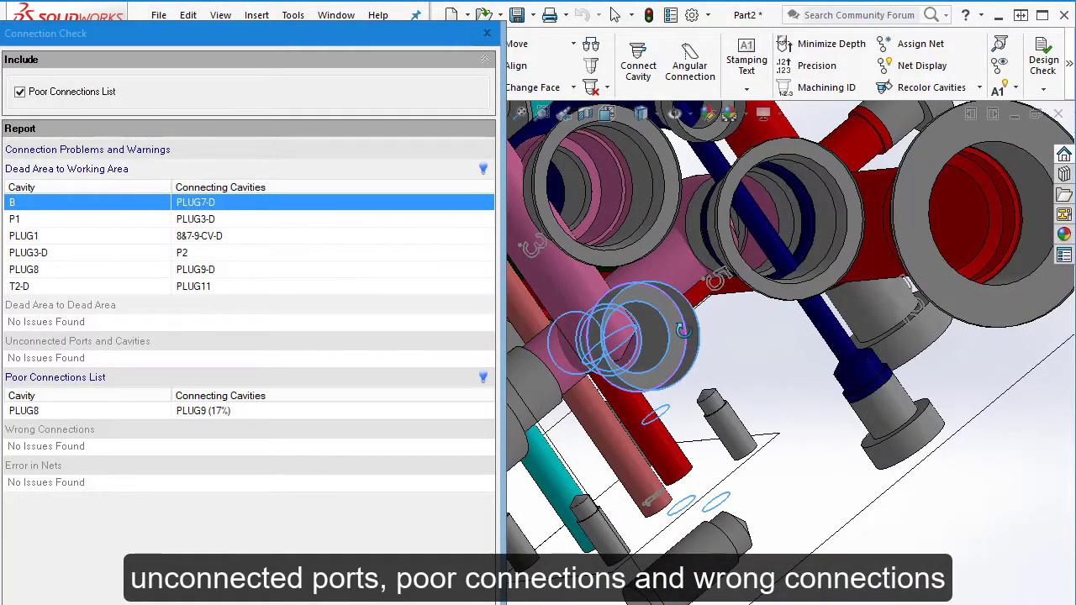
# Move the connection report clear of the model, then review the cavity dimensions of construction port PLUG7 and accept them.
pyautogui.moveTo(375, 35); pyautogui.dragTo(1075, 13)
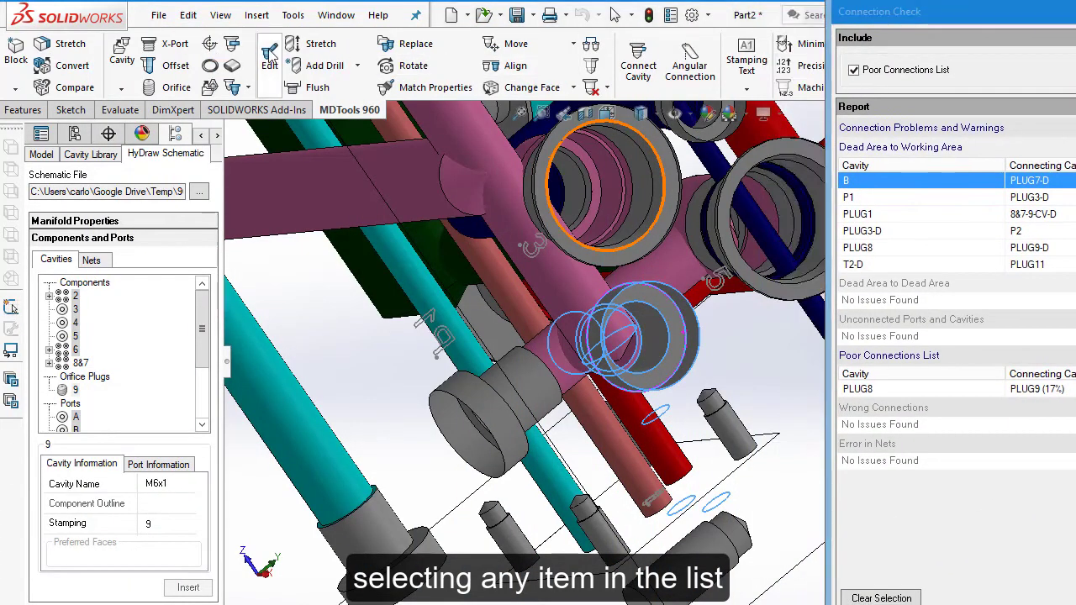
pyautogui.click(270, 56)
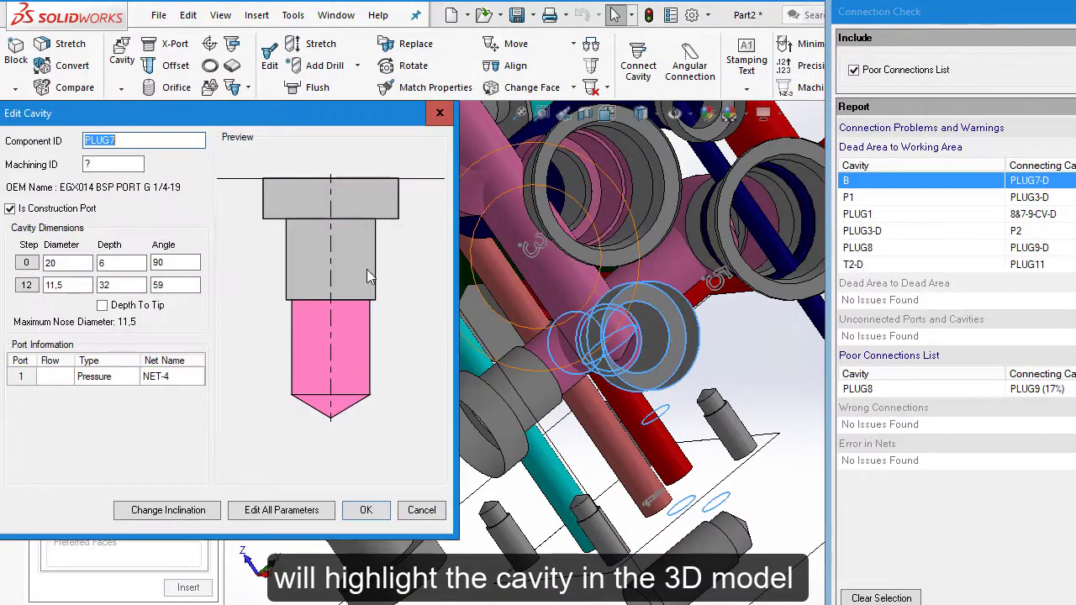
pyautogui.click(367, 510)
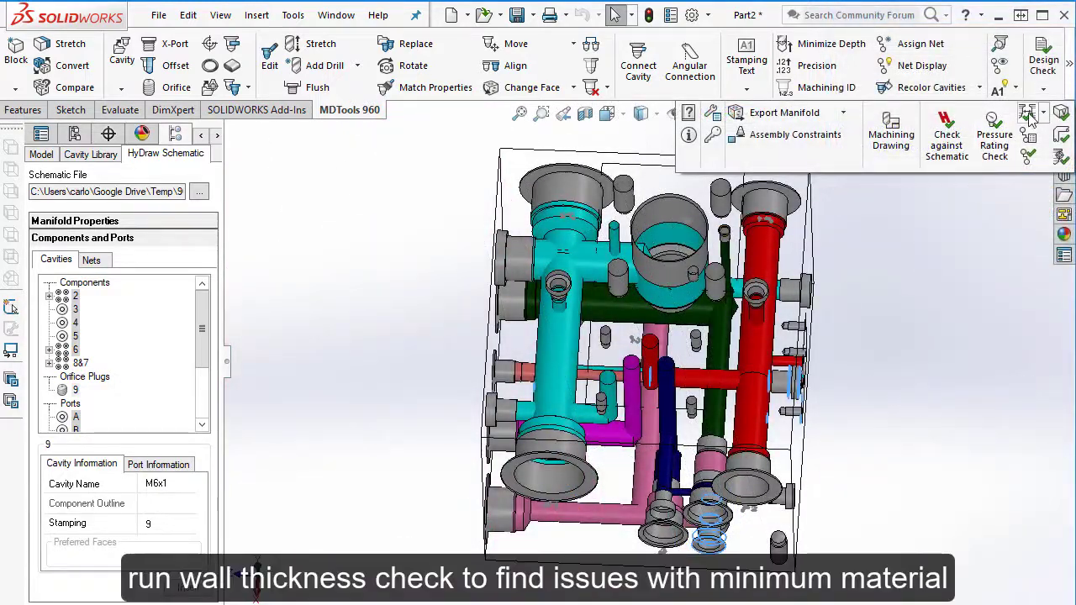
# Run the wall thickness check around all cavities with a 4 mm minimum and inspect the 6-B to 5-1 clearance.
pyautogui.click(1029, 115)
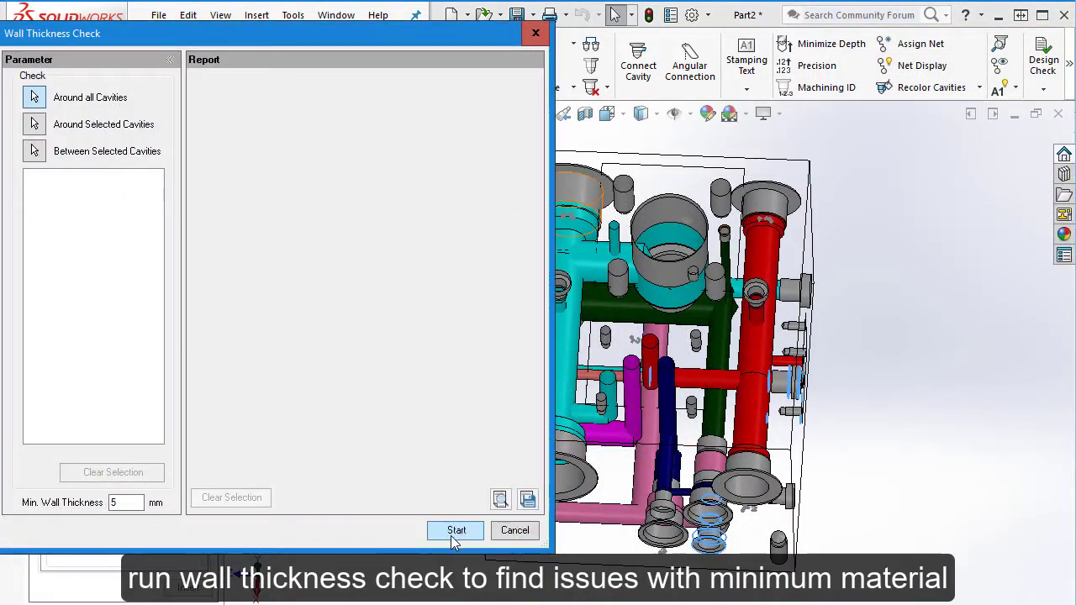
pyautogui.write('4')
pyautogui.click(457, 530)
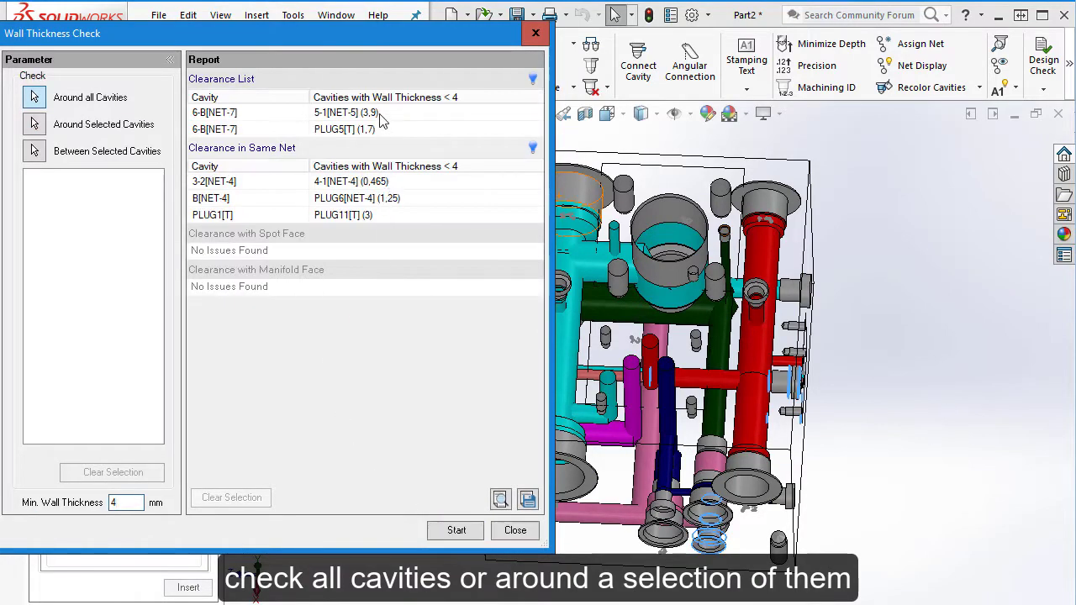
pyautogui.click(380, 116)
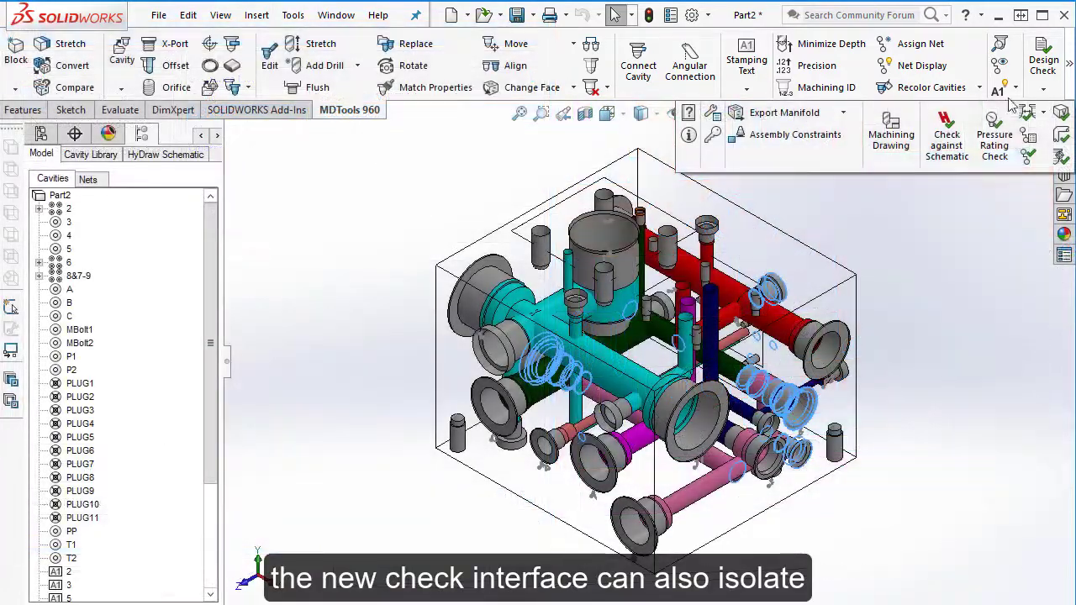
# Run the wall thickness check around all cavities with a 5 mm minimum and examine the clearances of 6-B, 6-T and 3-2.
pyautogui.click(1024, 118)
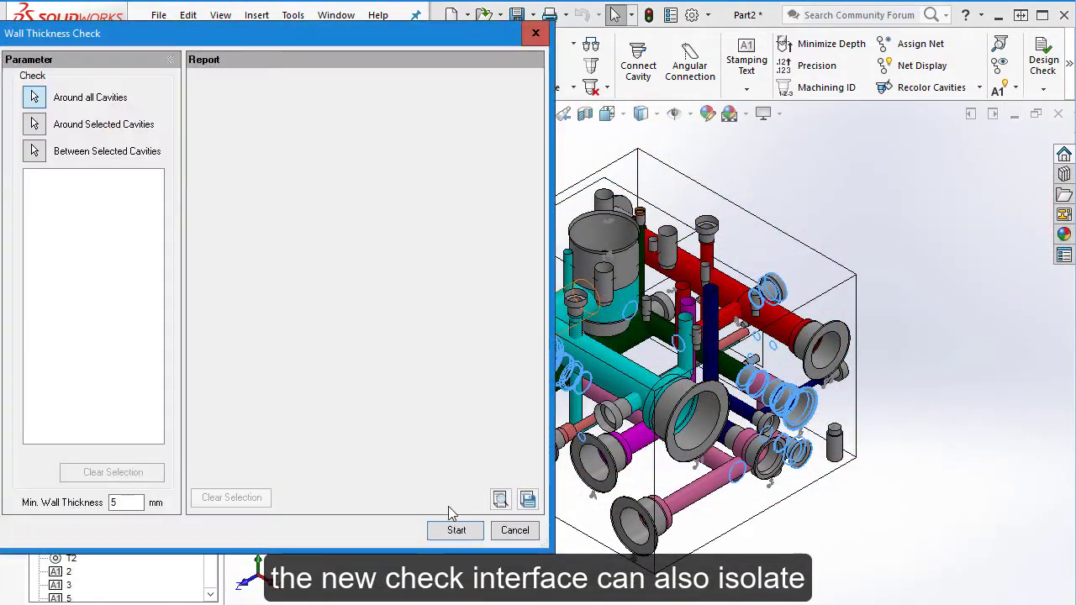
pyautogui.click(455, 532)
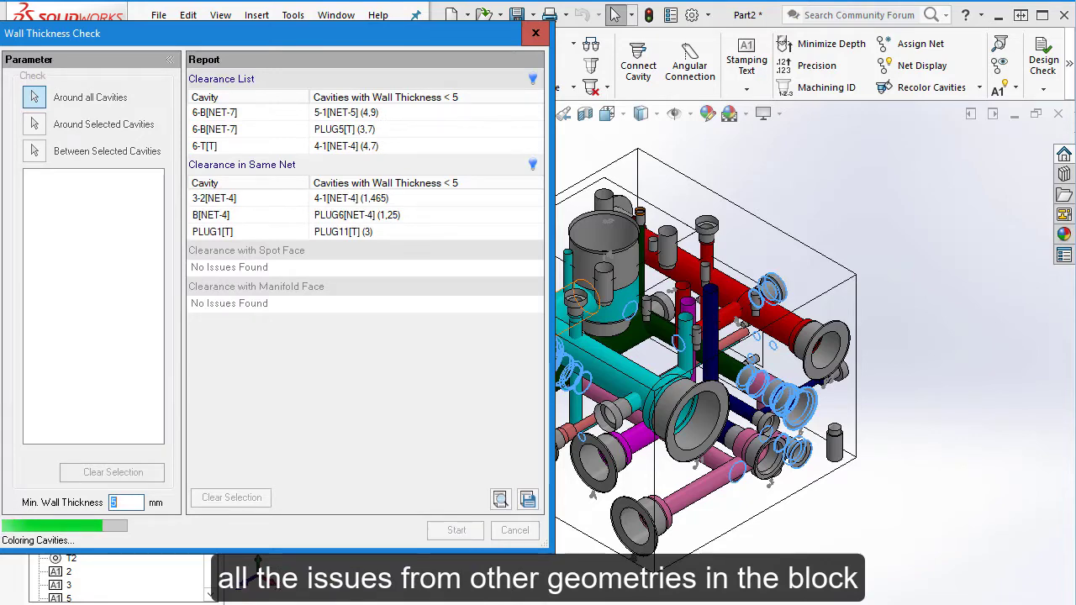
pyautogui.click(331, 114)
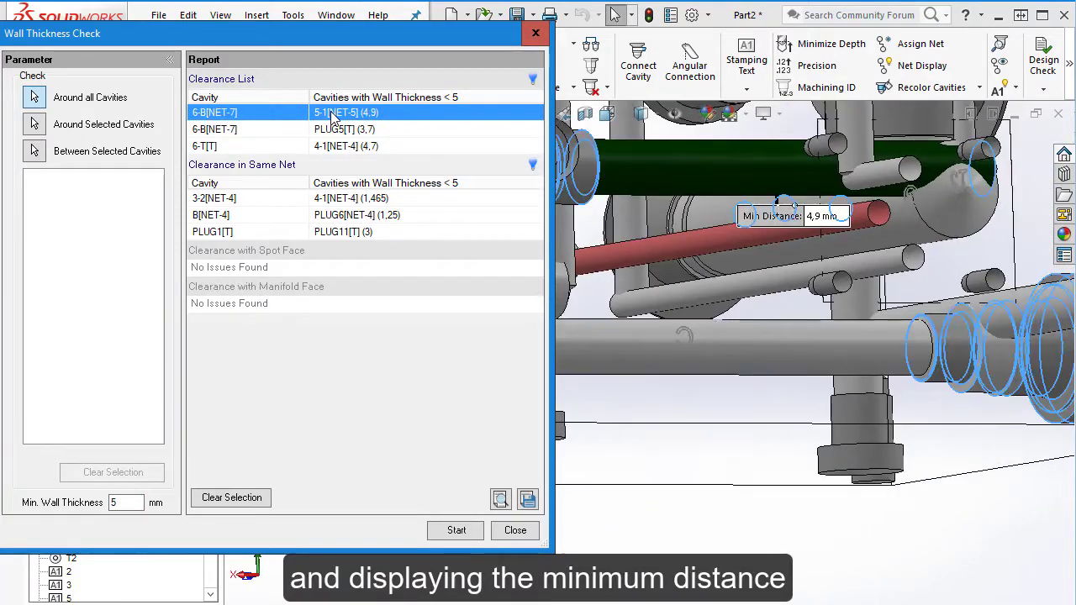
pyautogui.click(242, 133)
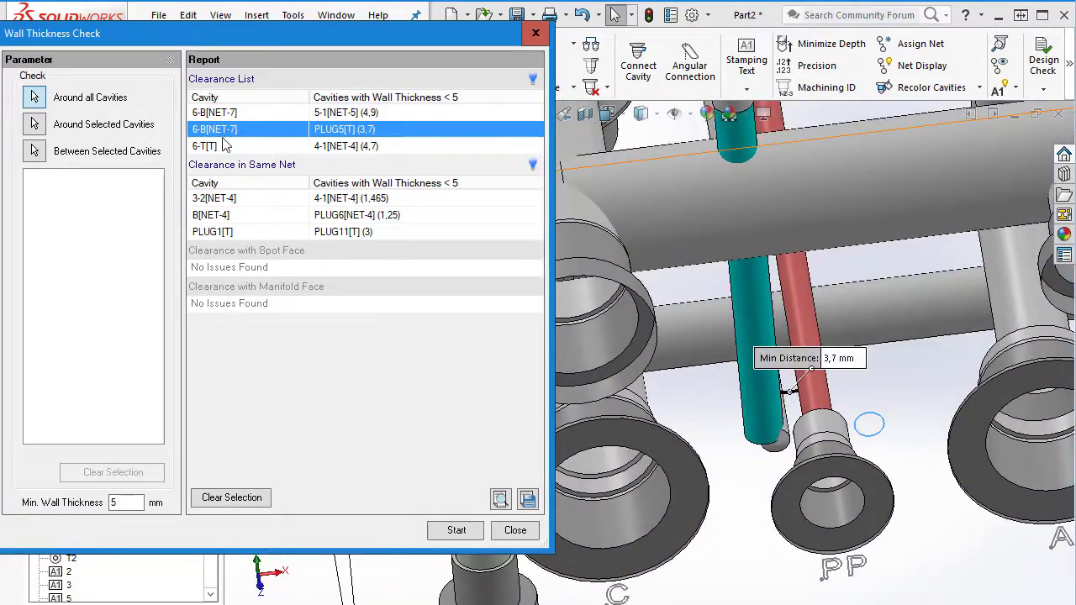
pyautogui.click(237, 148)
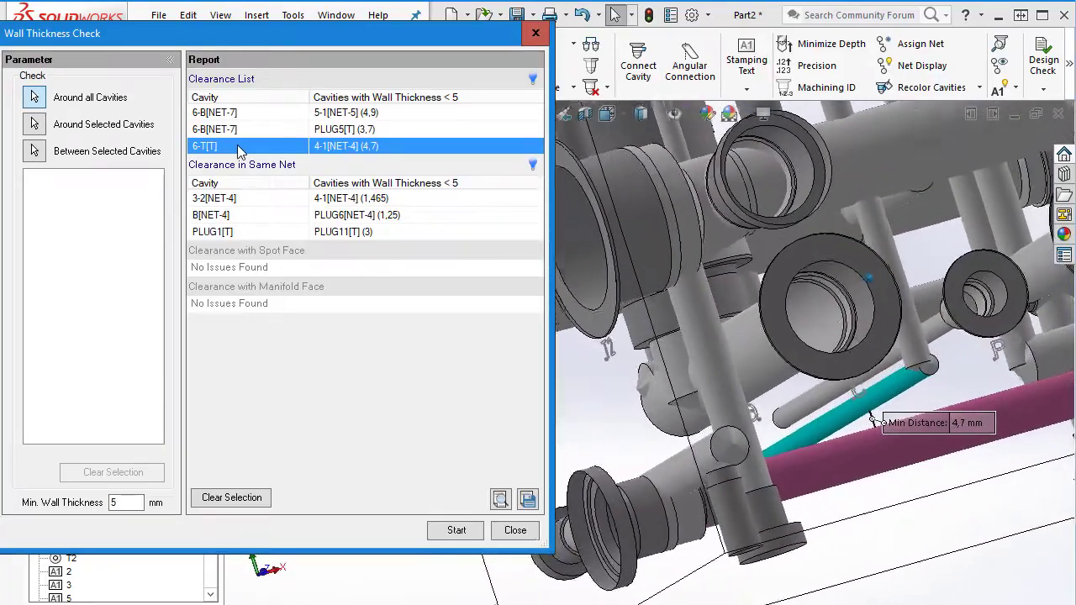
pyautogui.click(238, 199)
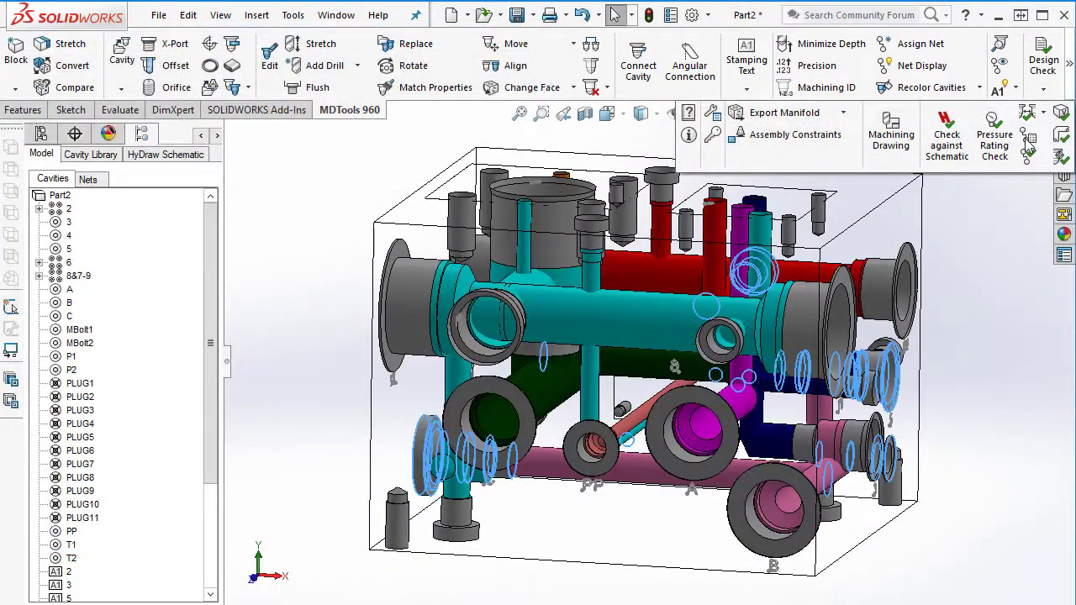
# Run the connection check and examine the PLUG1 and PLUG8 dead area connections and the poor PLUG8 to PLUG9 connection.
pyautogui.click(1030, 148)
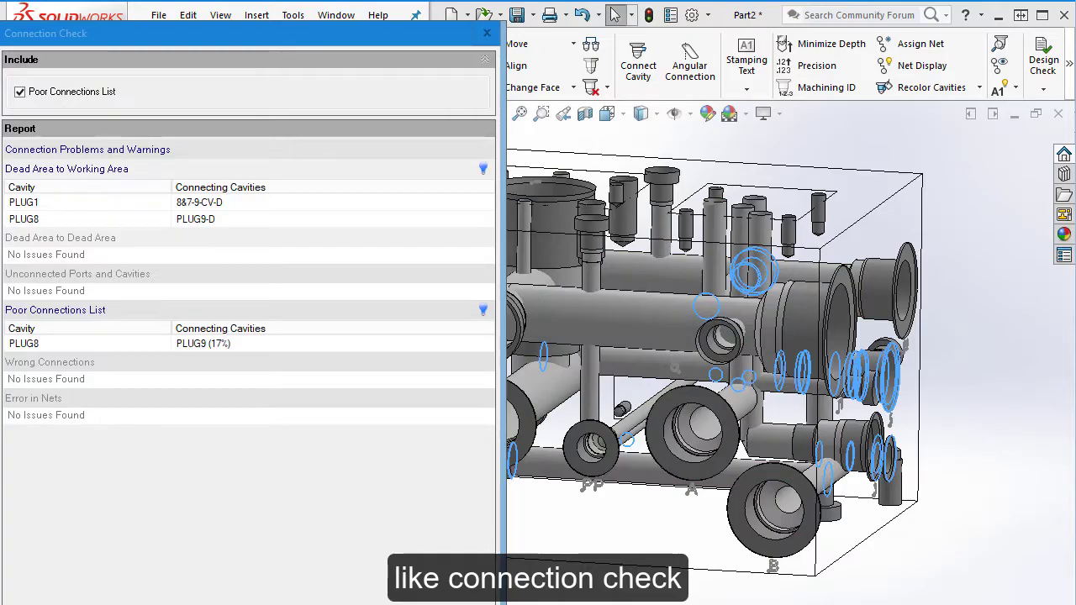
pyautogui.click(232, 202)
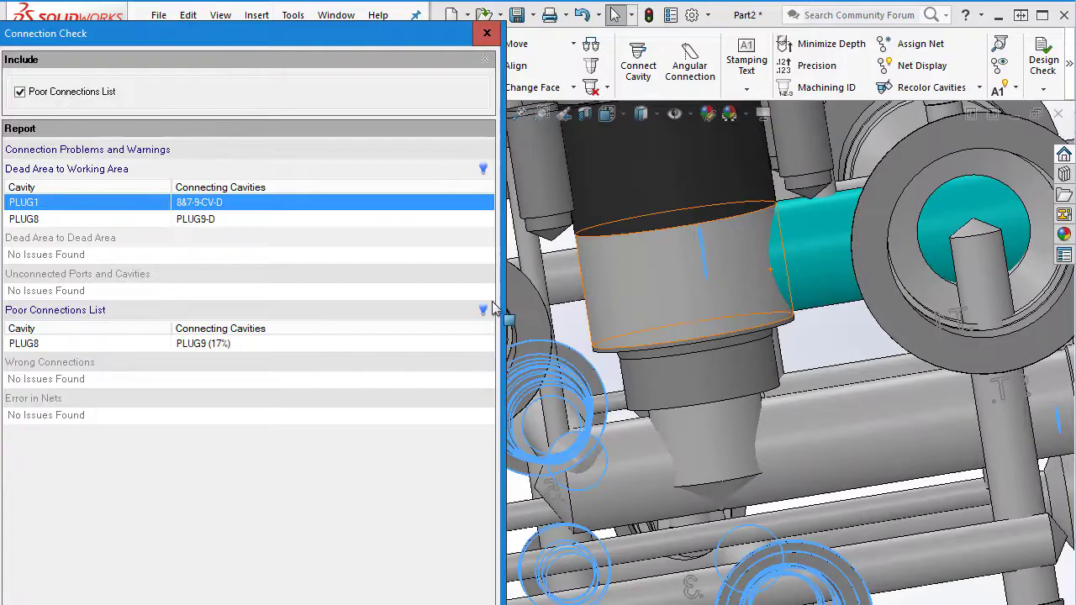
pyautogui.click(215, 218)
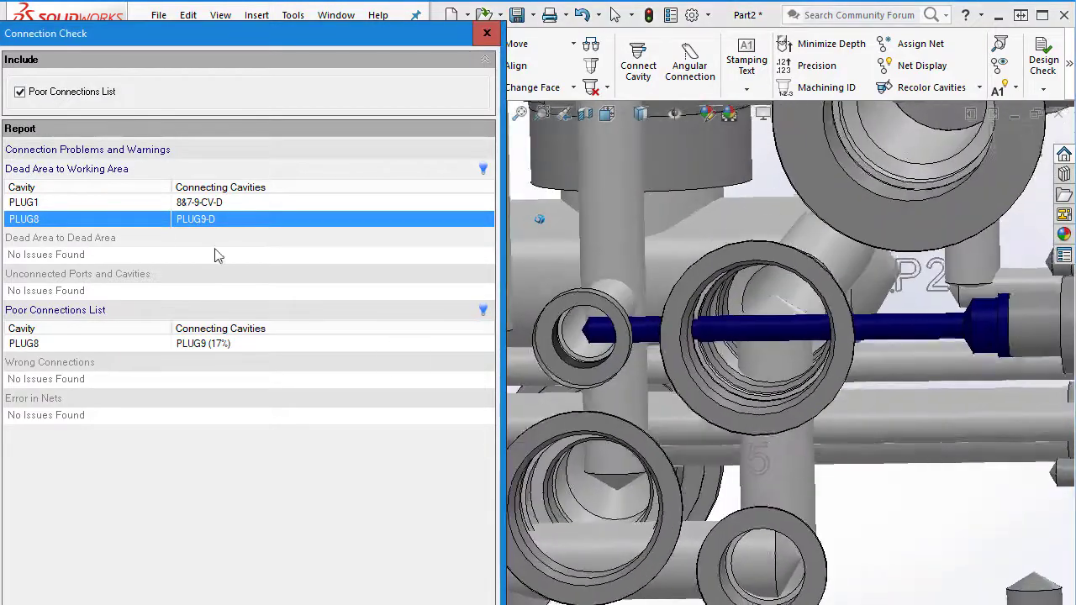
pyautogui.click(226, 349)
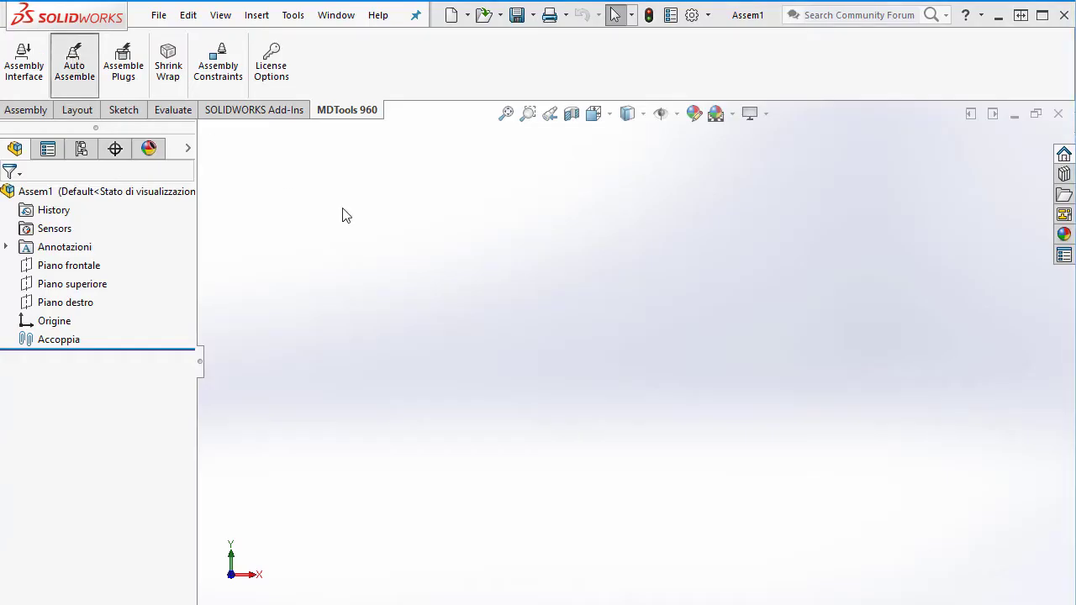
# Auto-assemble the manifold Block.SLDPRT with the valve and plug CAD models assigned to its cavities.
pyautogui.click(537, 381)
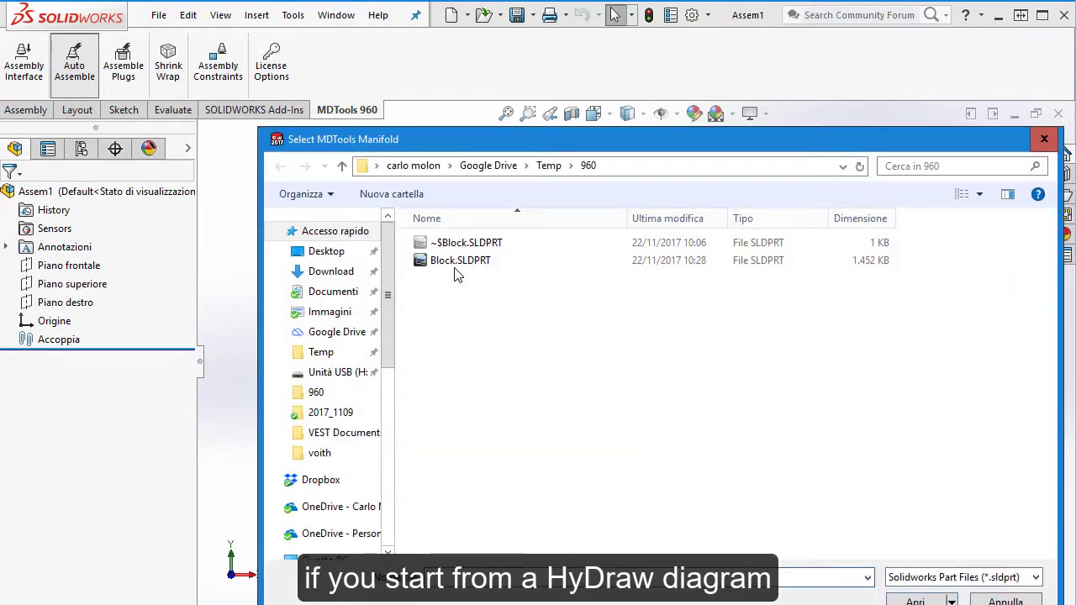
pyautogui.click(461, 262)
pyautogui.click(917, 602)
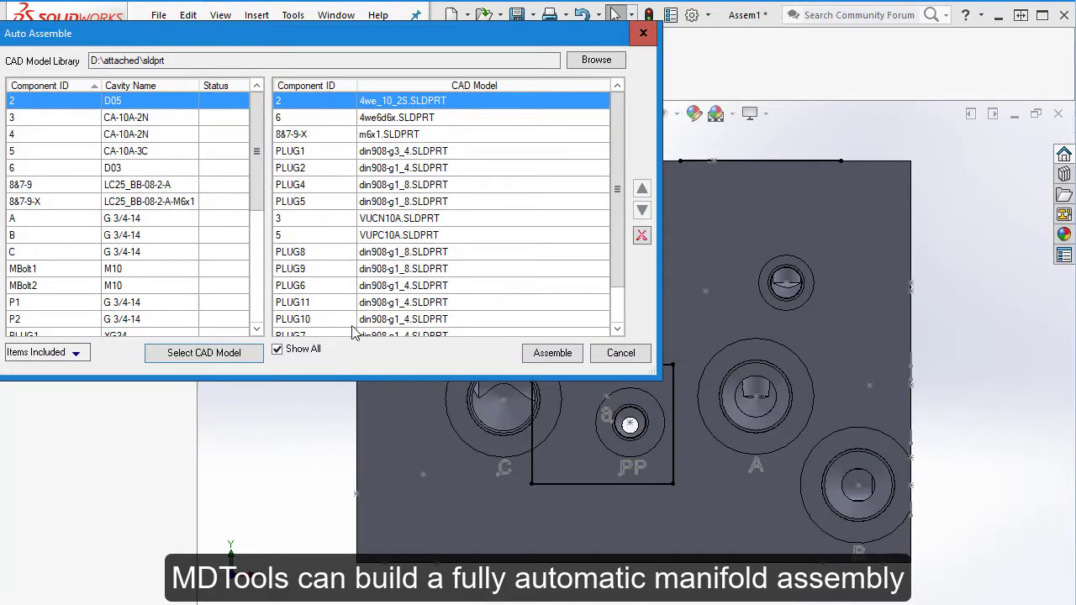
pyautogui.click(567, 359)
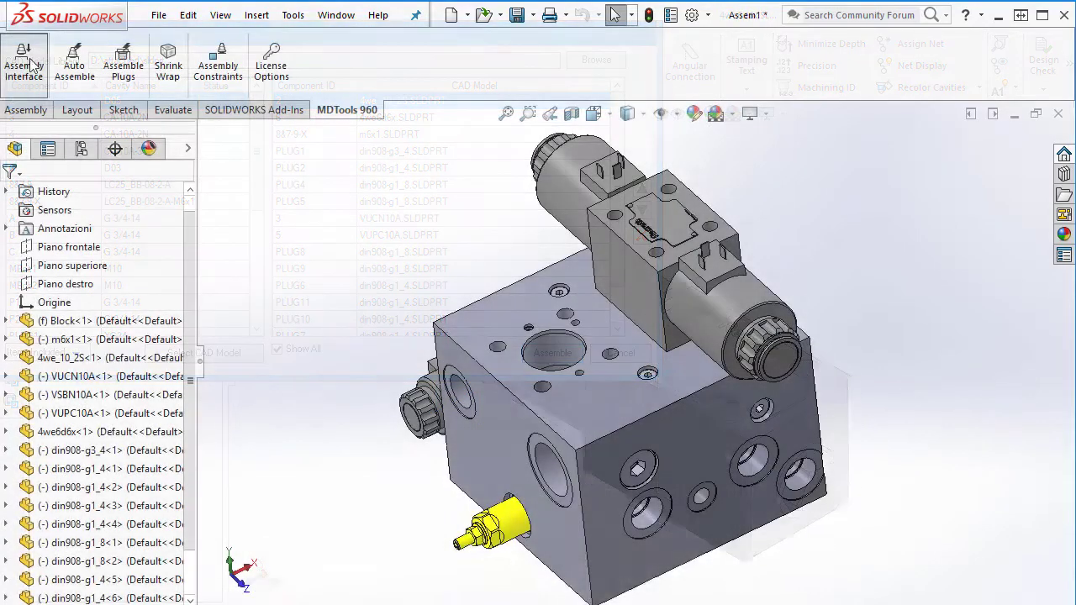
# In the Assembly Interface, assign the CAD model MINIMESS M_16x2_EMA3_1_4.sldprt from the accessori folder to port MP.
pyautogui.click(18, 59)
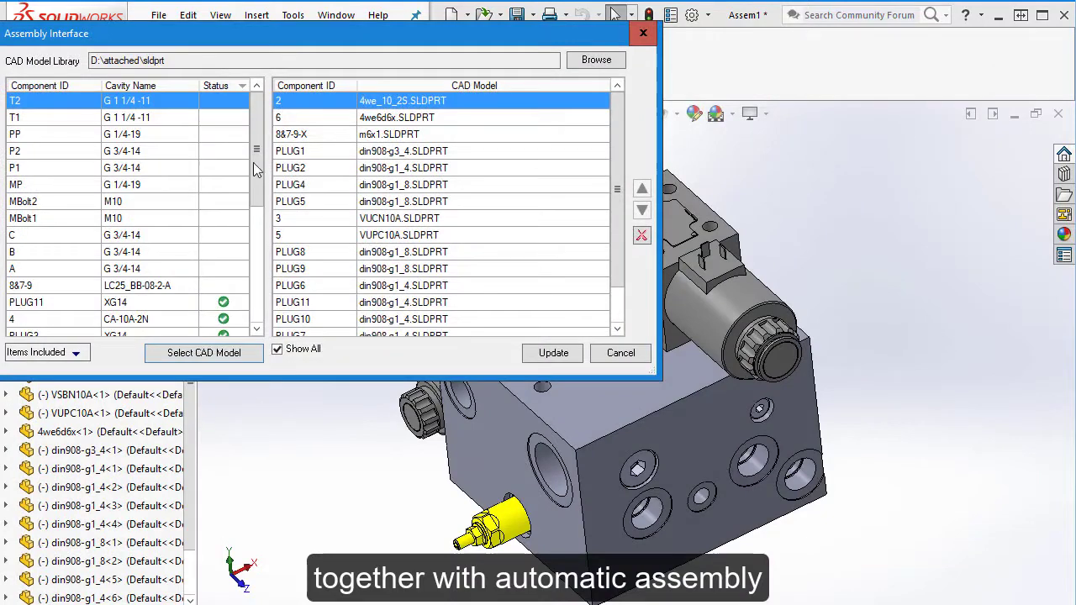
pyautogui.click(115, 187)
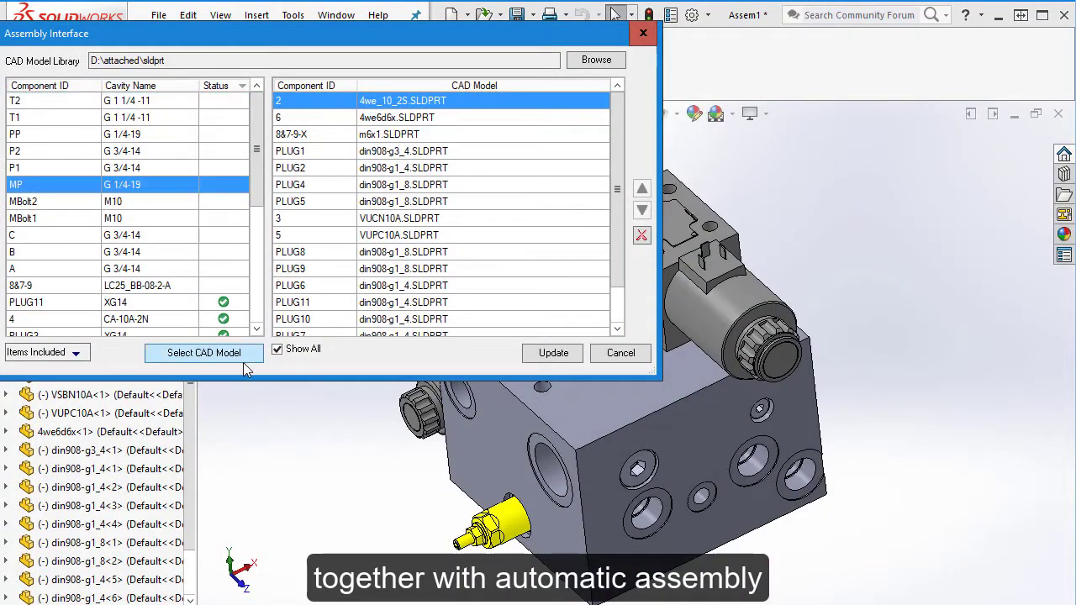
pyautogui.click(223, 356)
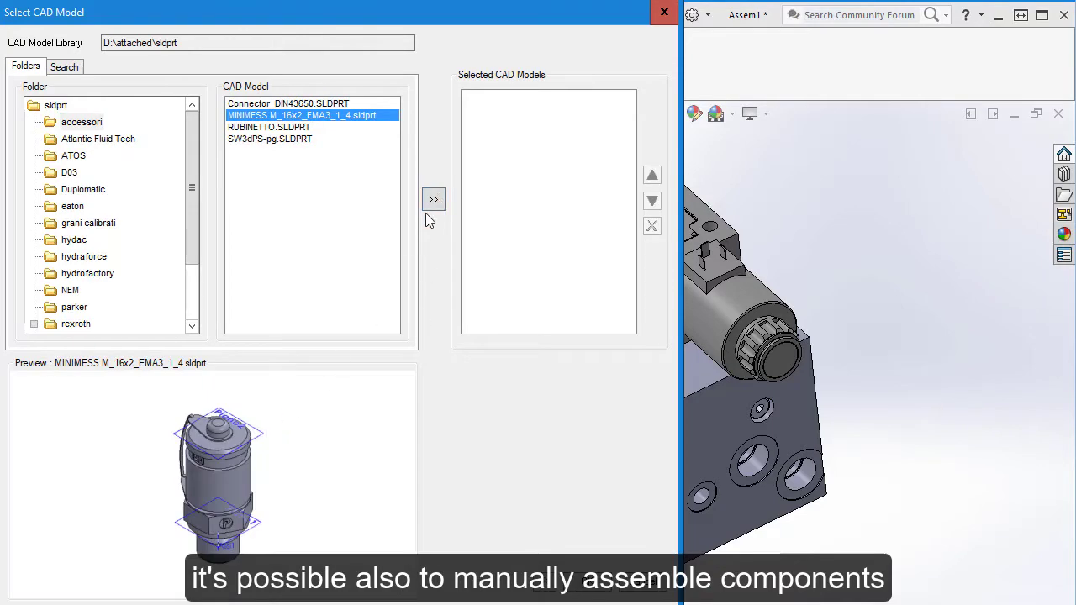
pyautogui.click(587, 581)
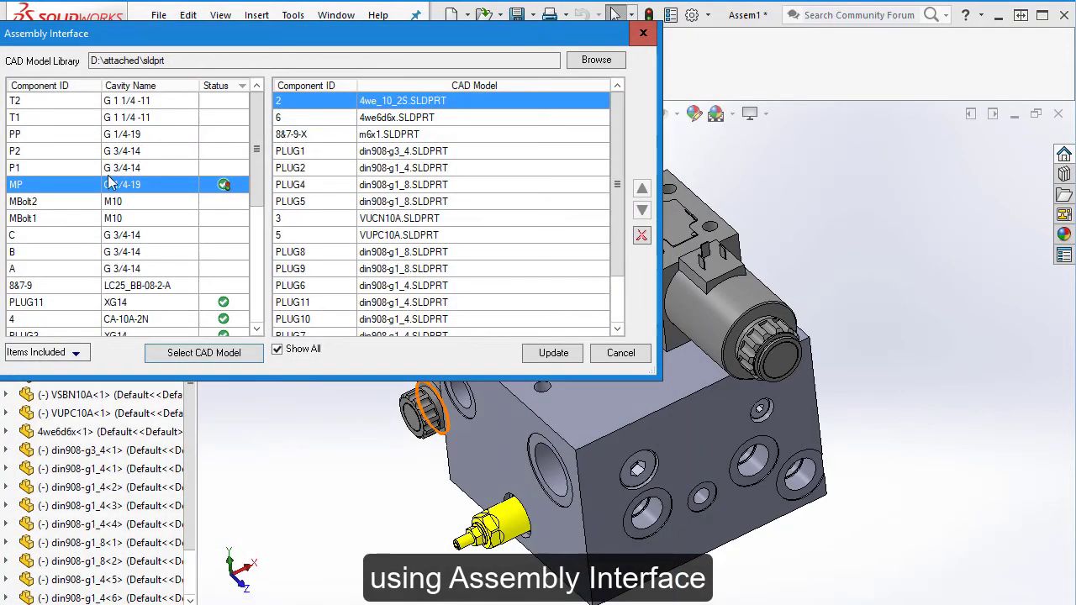
# Assign the rexroth model lfa_25_ewa-7x_ca20dqmg24_vnone_emm.SLDPRT to cavity 8&7-9 and update the assembly with the newly assigned components.
pyautogui.click(165, 286)
pyautogui.click(205, 354)
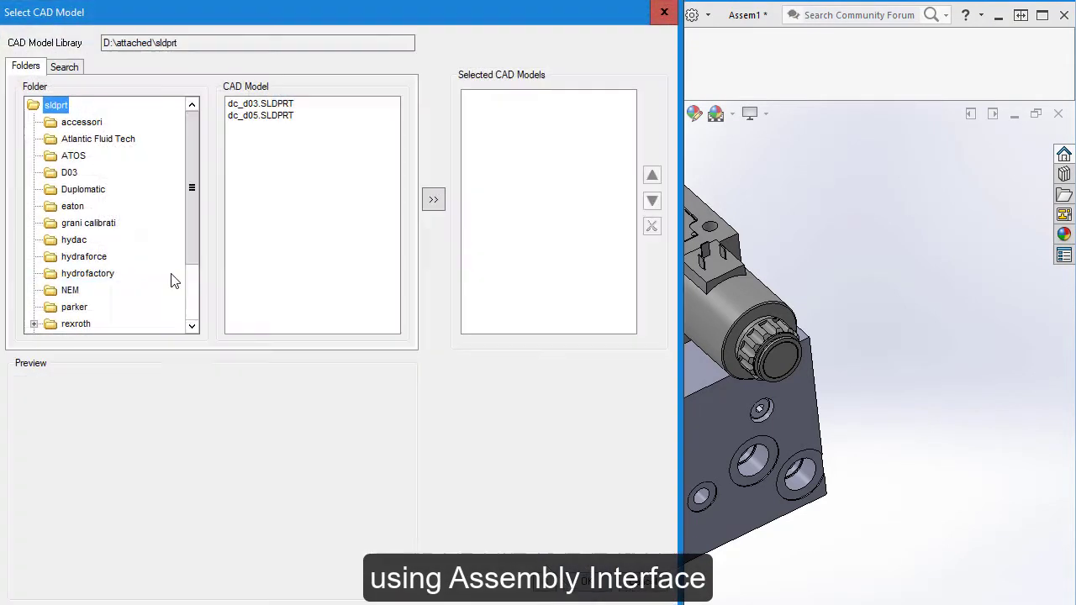
pyautogui.moveTo(191, 149); pyautogui.dragTo(192, 213)
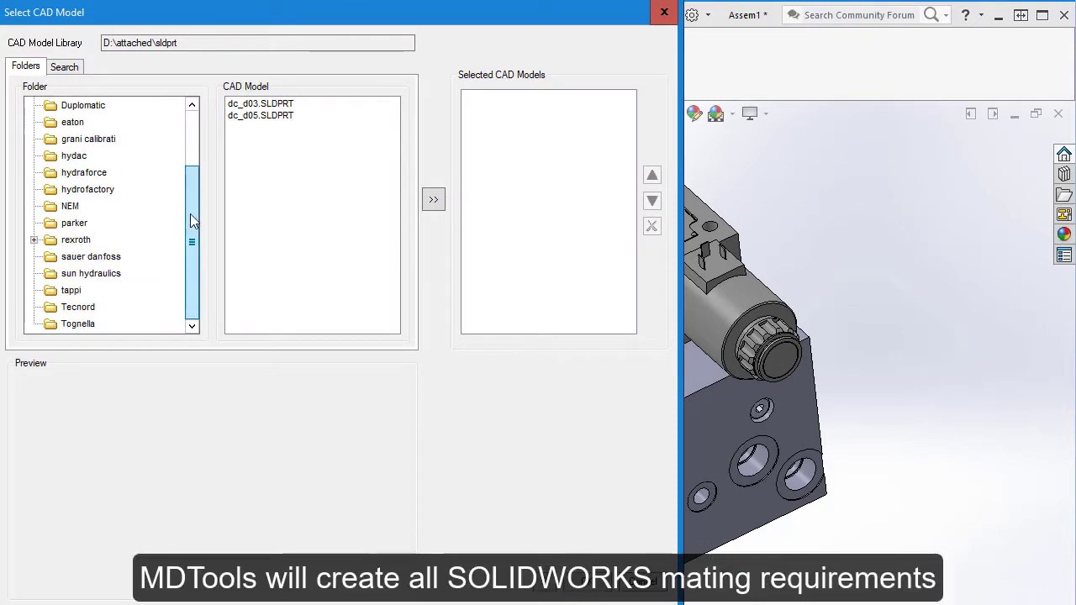
pyautogui.click(67, 240)
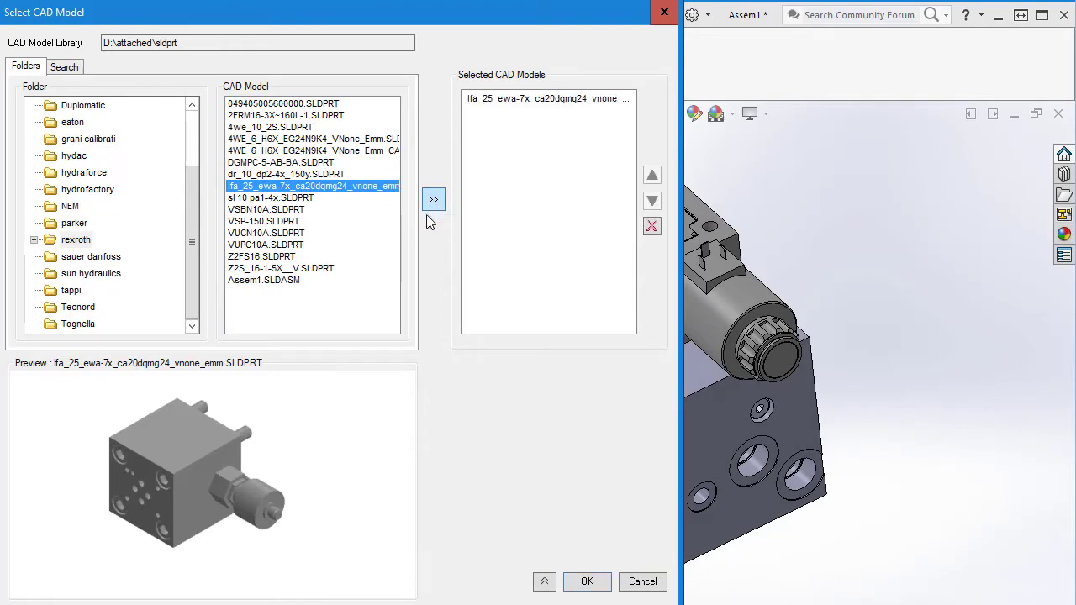
pyautogui.click(589, 582)
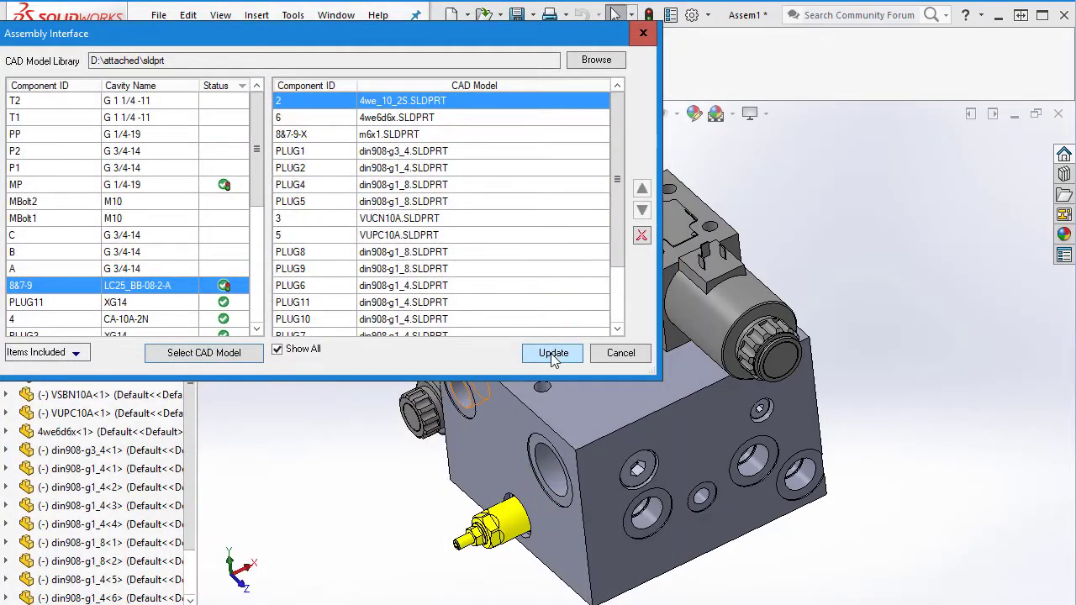
pyautogui.click(554, 353)
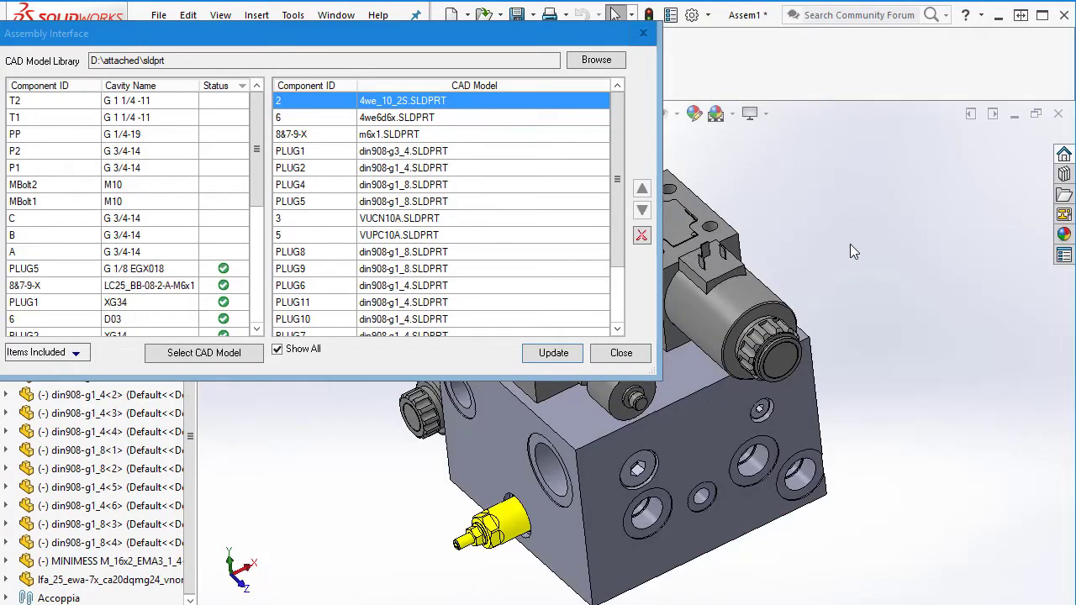
pyautogui.click(622, 353)
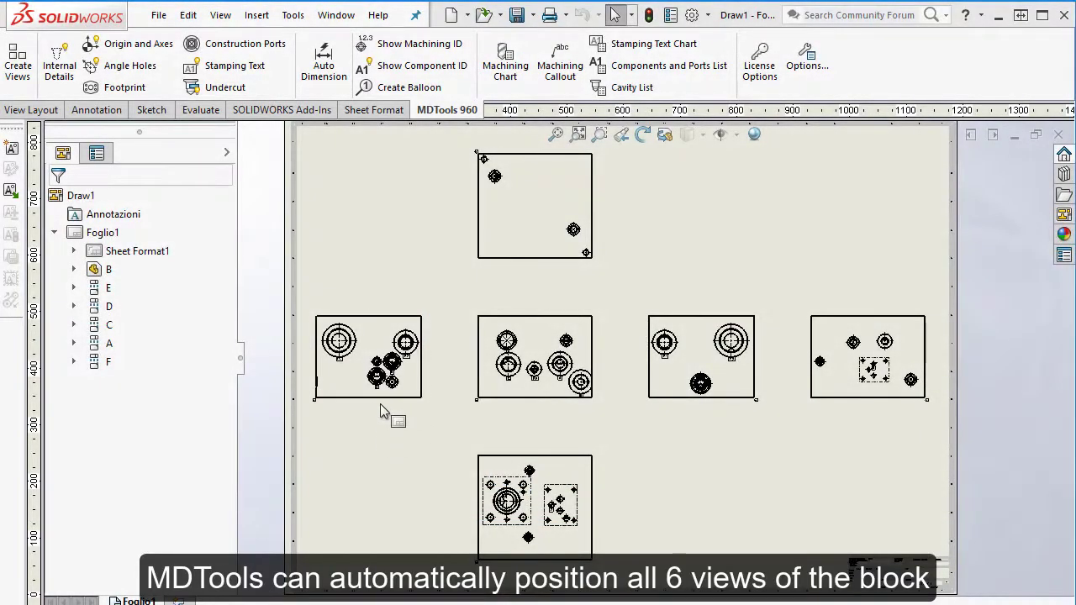
# Show machining IDs for the cavities on the manifold drawing with a text height of 3, not using the component IDs.
pyautogui.click(380, 403)
pyautogui.moveTo(380, 404); pyautogui.dragTo(602, 410, button='middle')
pyautogui.scroll(1, 580, 403)
pyautogui.scroll(-3, 614, 391)
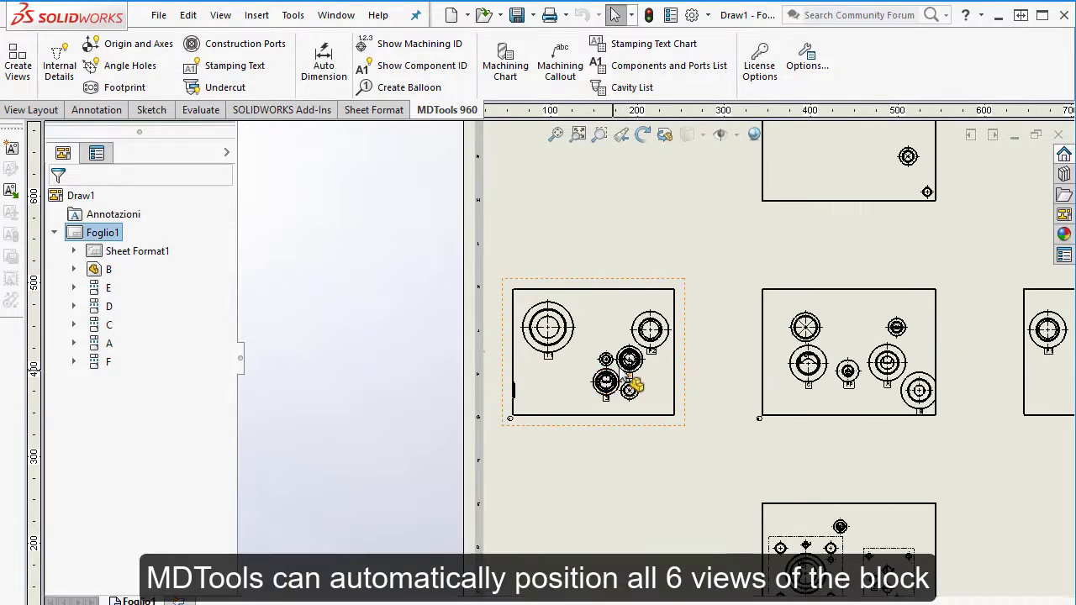
pyautogui.scroll(-5, 630, 378)
pyautogui.moveTo(810, 386)
pyautogui.mouseDown(button='middle')
pyautogui.moveTo(739, 374)
pyautogui.moveTo(746, 409)
pyautogui.mouseUp(button='middle')
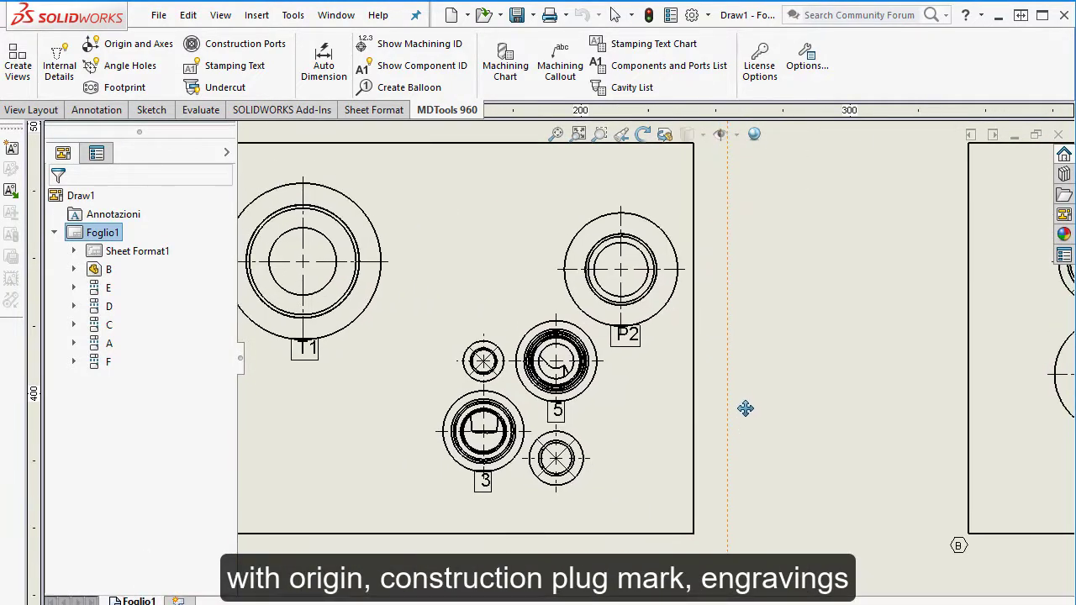
pyautogui.click(423, 46)
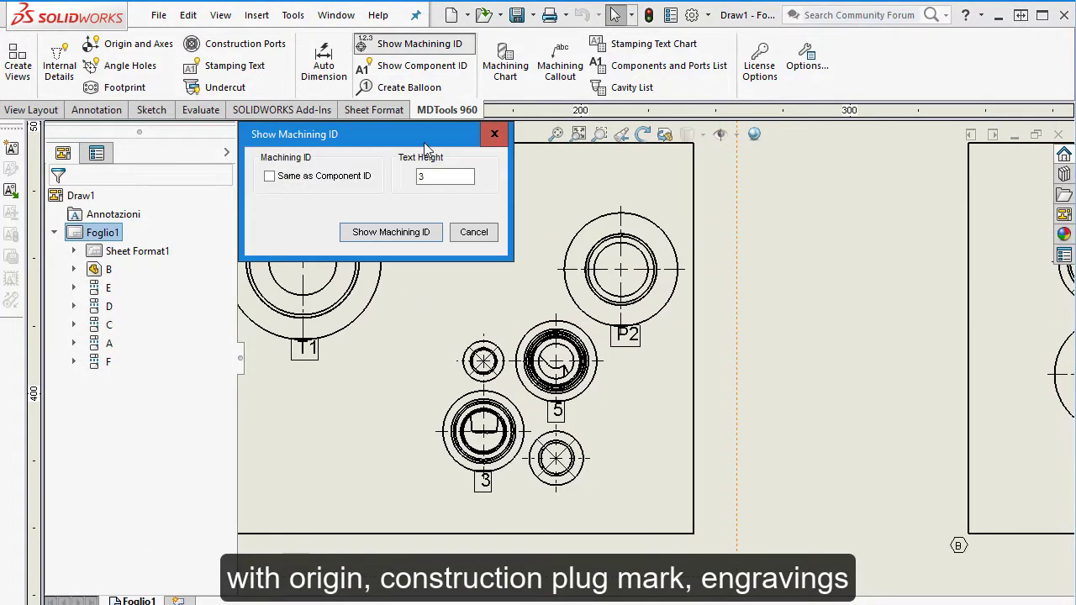
pyautogui.click(414, 236)
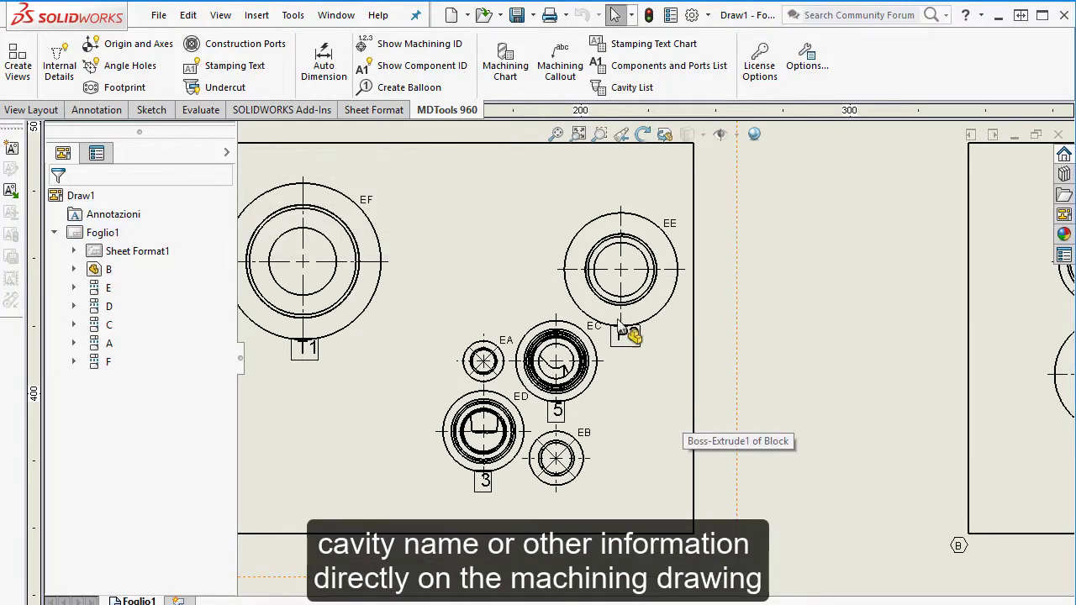
# Show the cavity/footprint names on the drawing with text height 2,5 and move the G 3/4-14 note clear of the P2 mark.
pyautogui.click(423, 67)
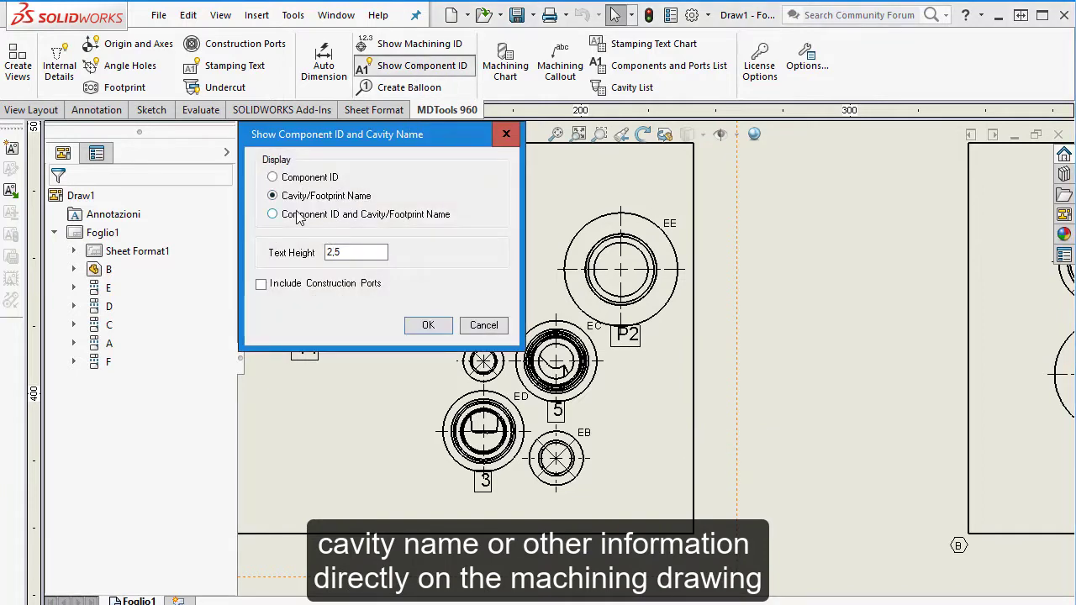
pyautogui.click(430, 326)
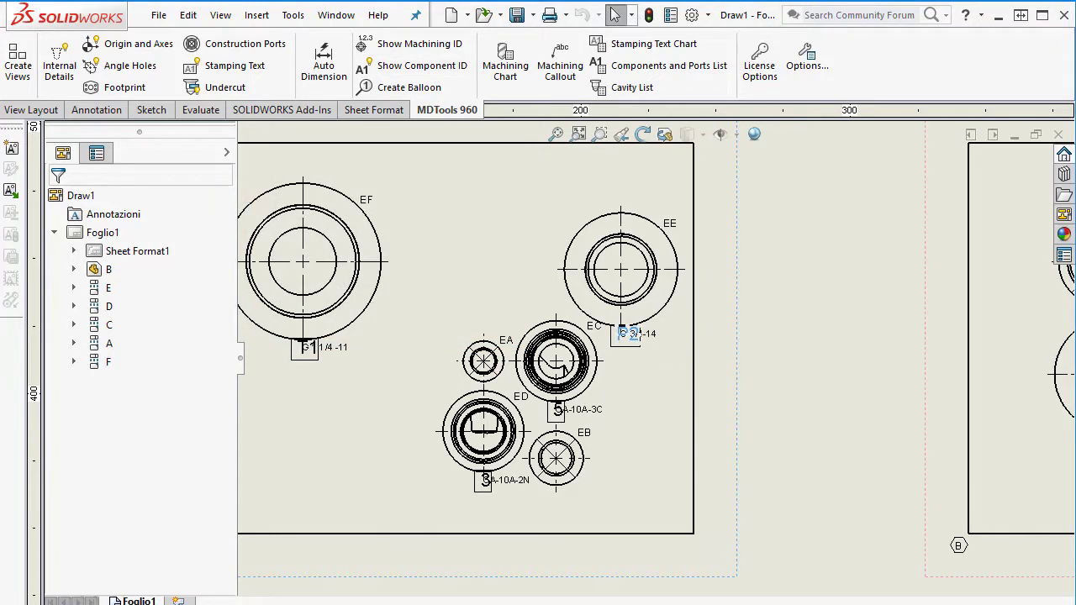
pyautogui.click(652, 340)
pyautogui.scroll(-1, 656, 344)
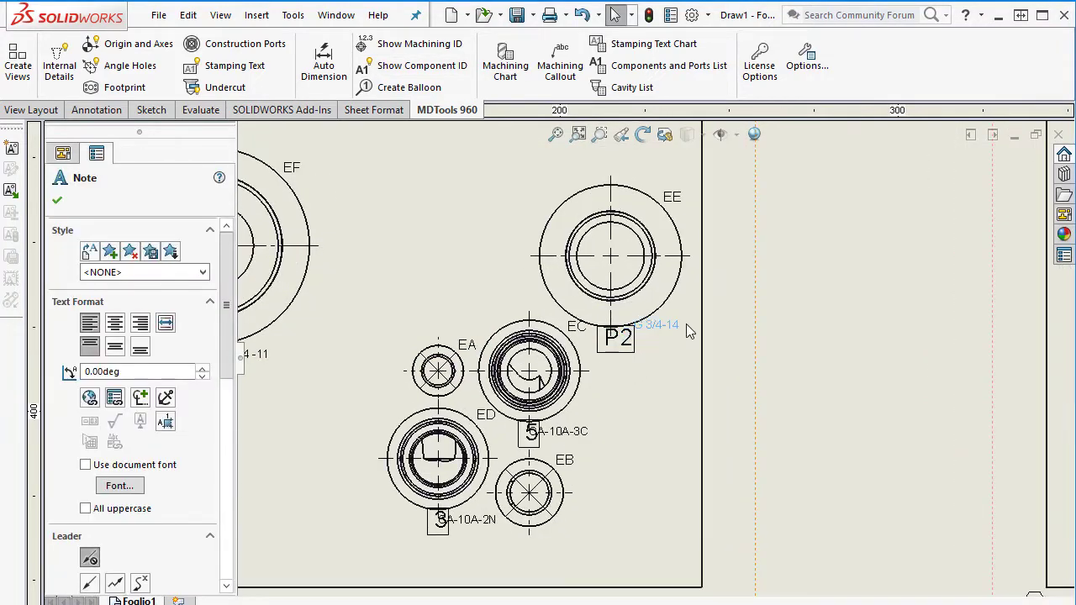
# Create a machining callout for only the selected cavity DB at port P1, placing its leader text outside the block's upper-left corner.
pyautogui.scroll(5, 685, 328)
pyautogui.click(562, 64)
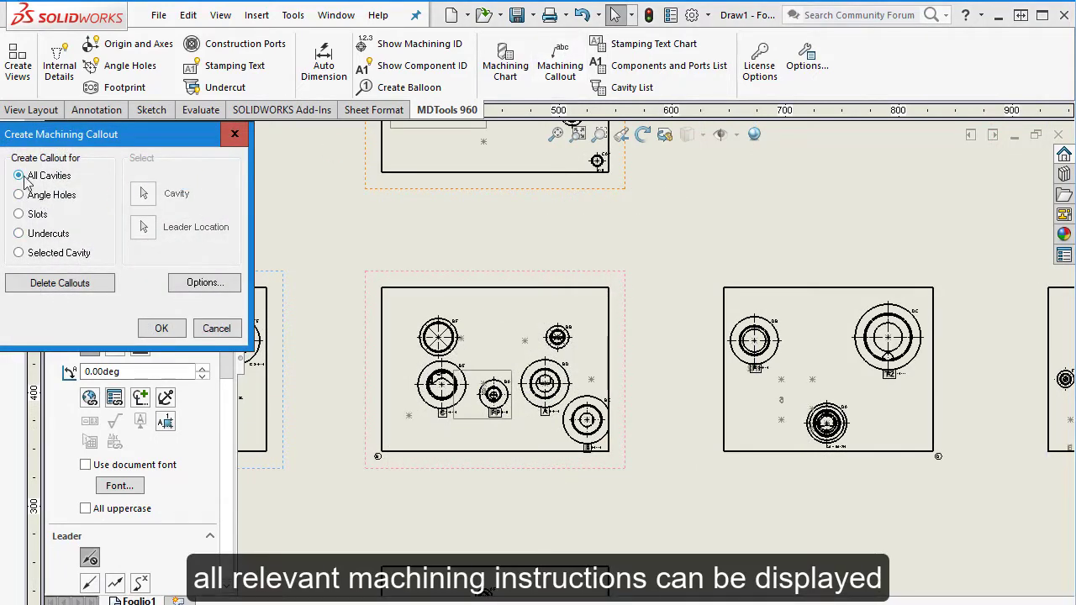
pyautogui.click(18, 253)
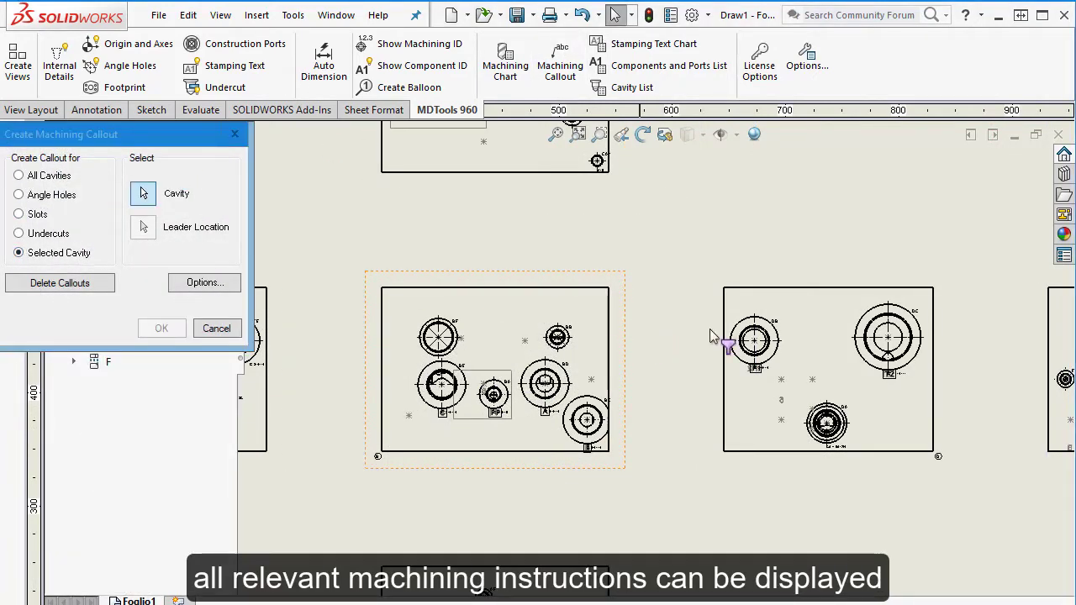
pyautogui.scroll(-3, 798, 307)
pyautogui.click(681, 349)
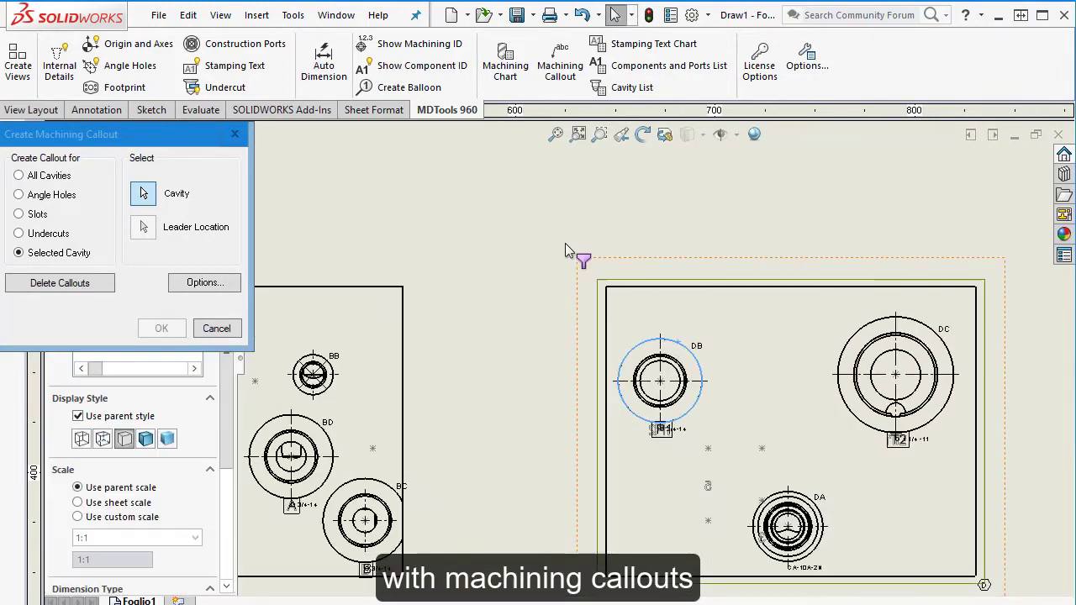
pyautogui.click(614, 253)
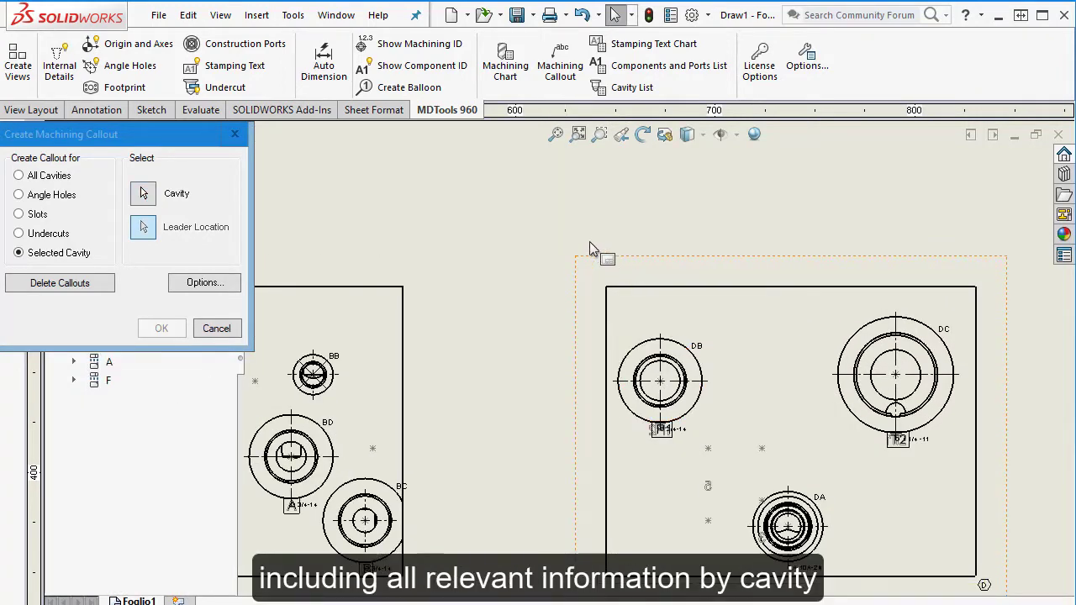
pyautogui.scroll(-2, 934, 326)
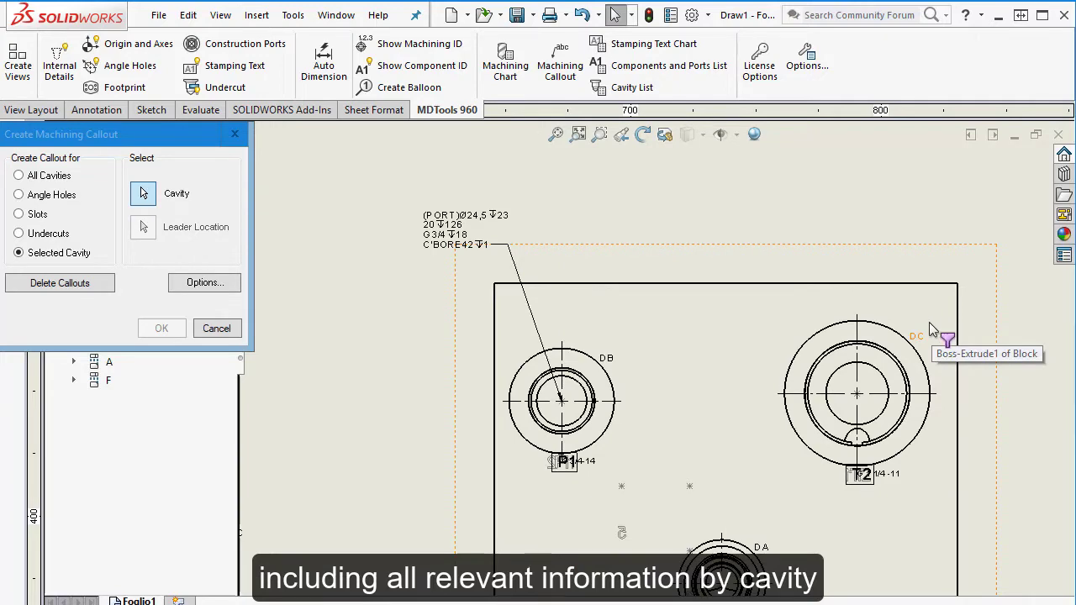
pyautogui.click(931, 328)
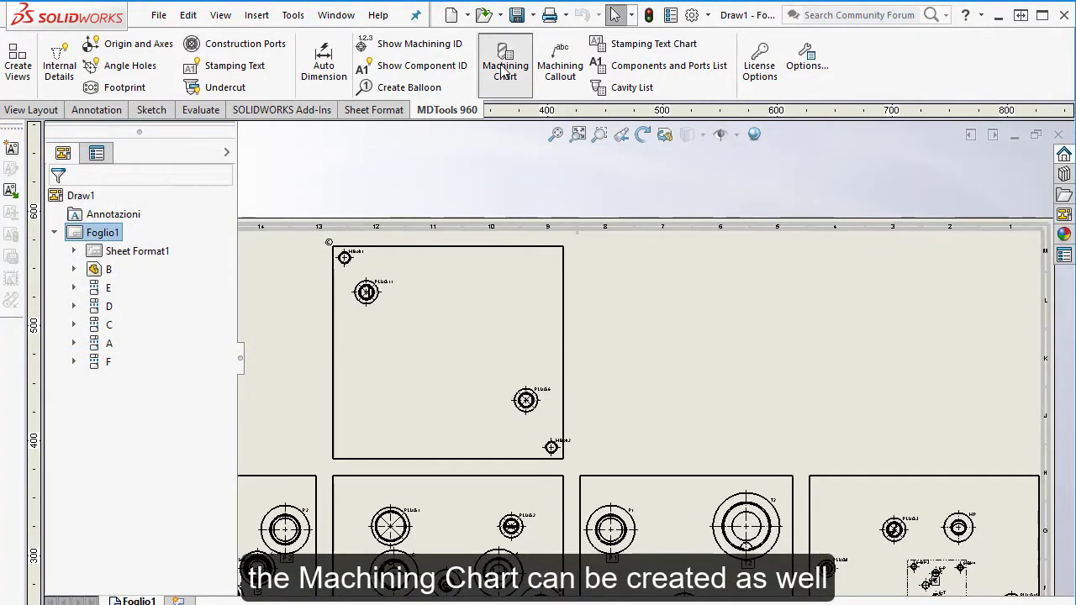
# Review the MDTools Carlo chart format's column options, and insert a machining chart in that format covering all faces and all items.
pyautogui.click(505, 72)
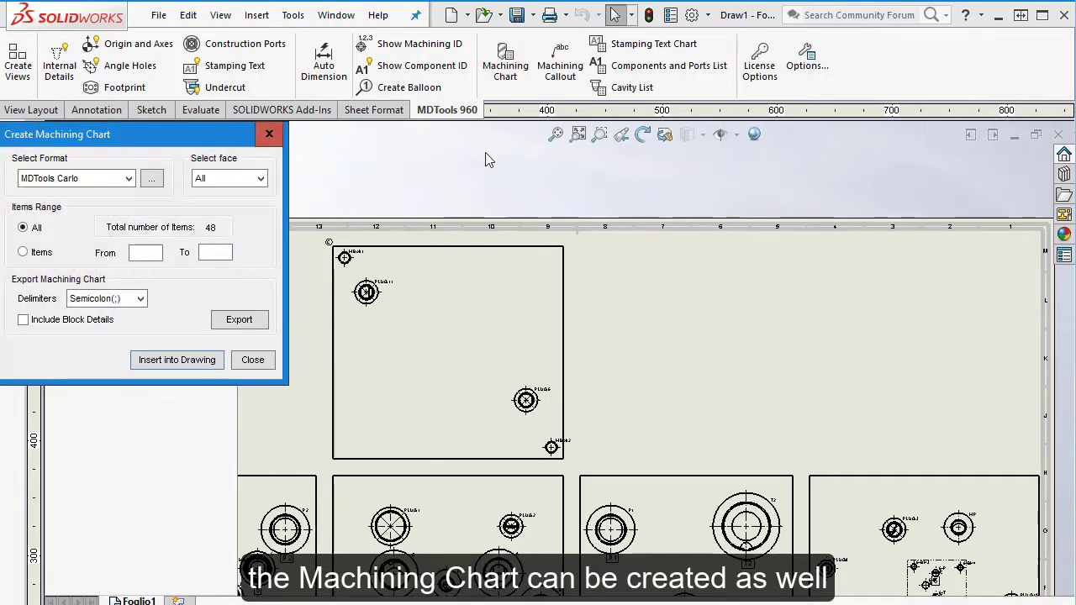
pyautogui.click(152, 181)
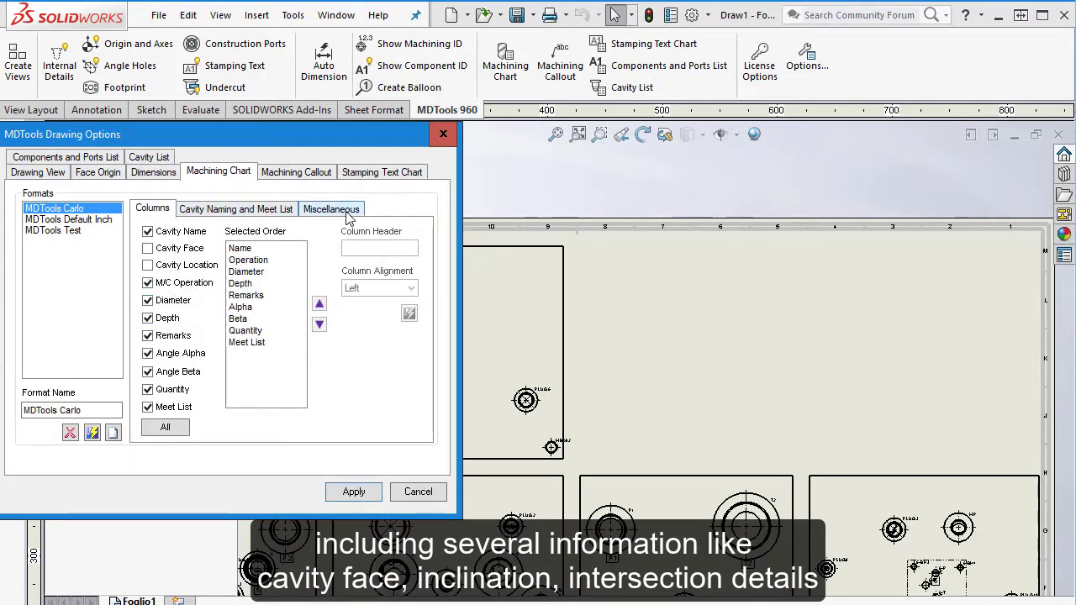
pyautogui.click(418, 492)
pyautogui.click(179, 360)
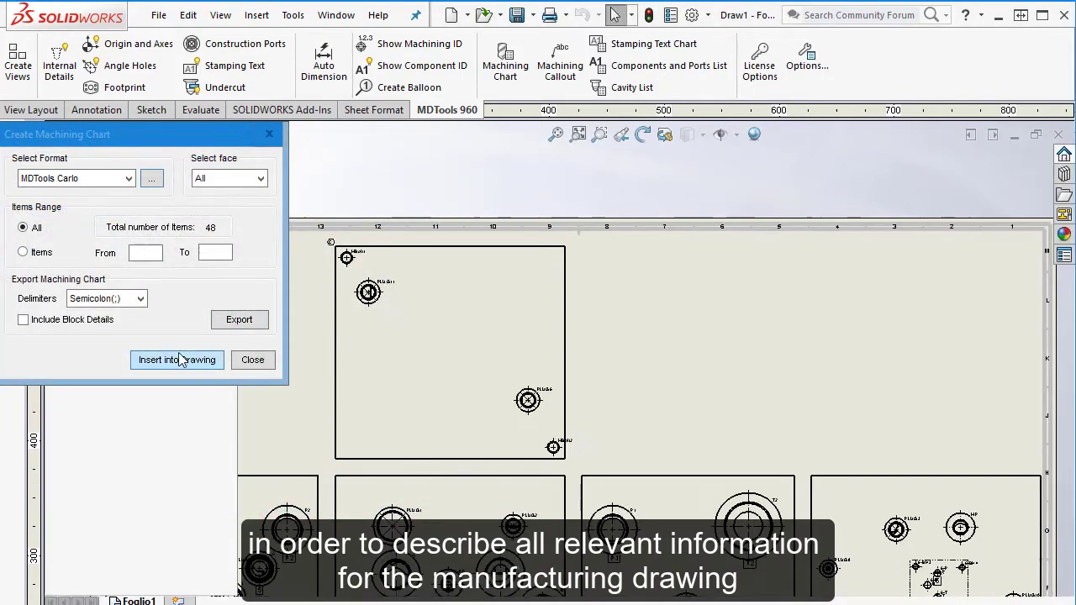